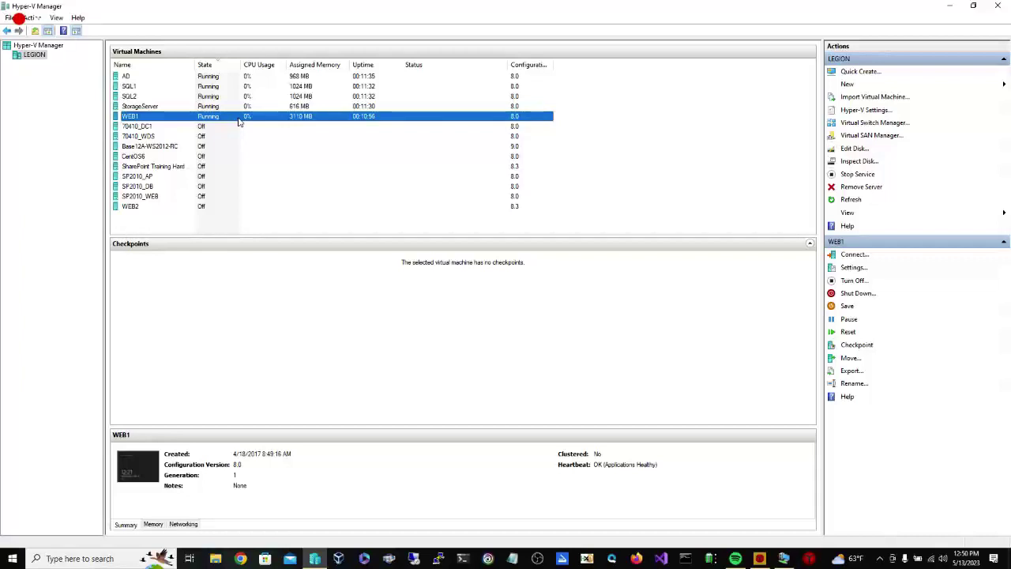
Step: Look over the AD, SQL1, SQL2, StorageServer and WEB1 VMs, then bring up WEB1's context menu
{"action": "left_click", "coordinate": [142, 79]}
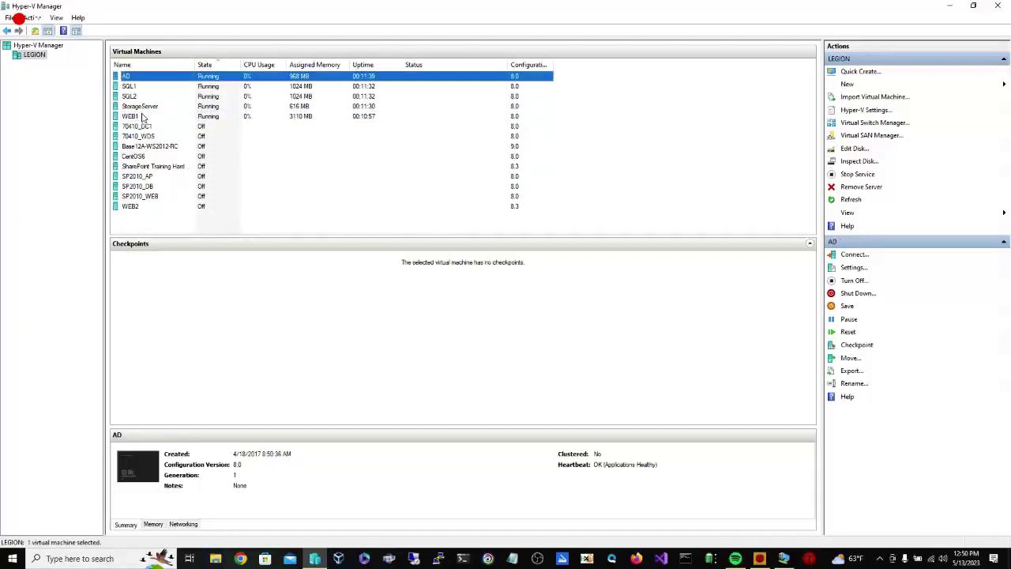
{"action": "left_click", "coordinate": [143, 117]}
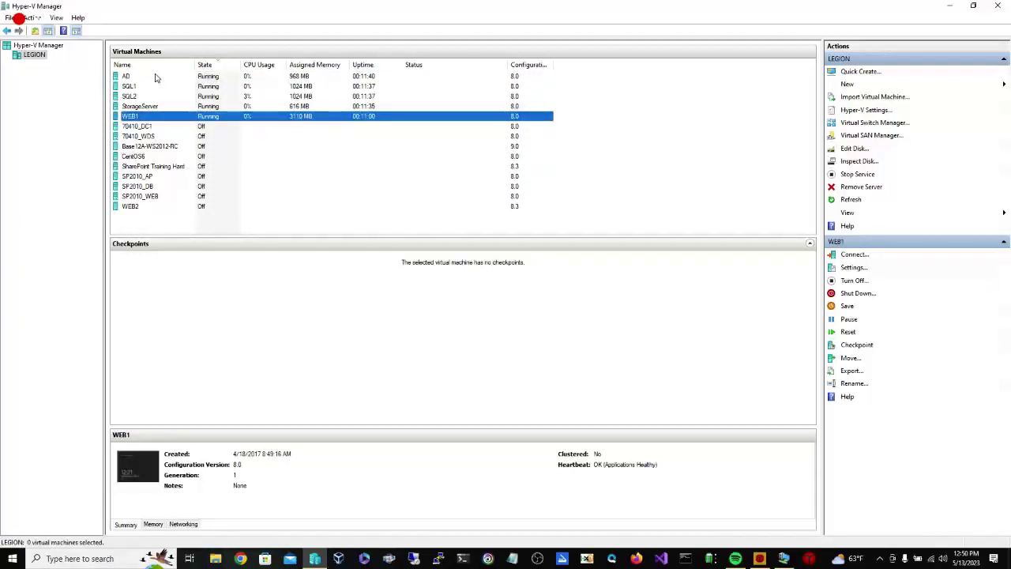
{"action": "left_click", "coordinate": [150, 77]}
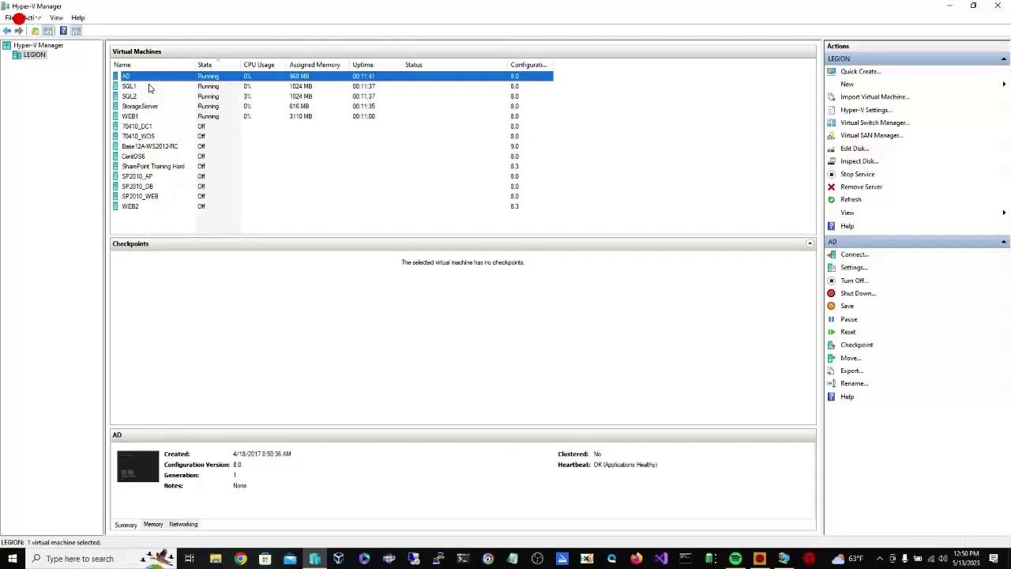
{"action": "left_click", "coordinate": [148, 87]}
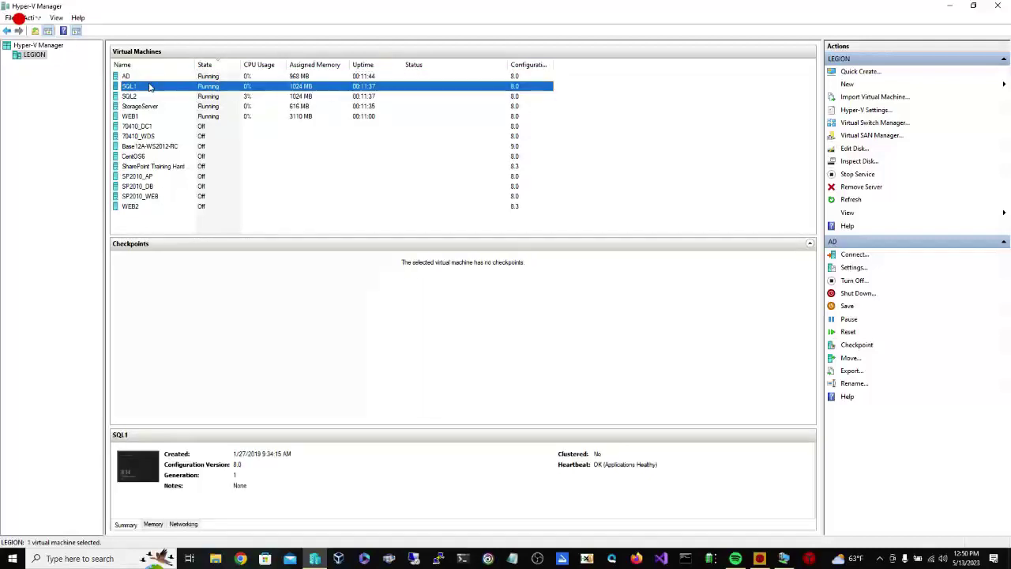
{"action": "left_click", "coordinate": [156, 97]}
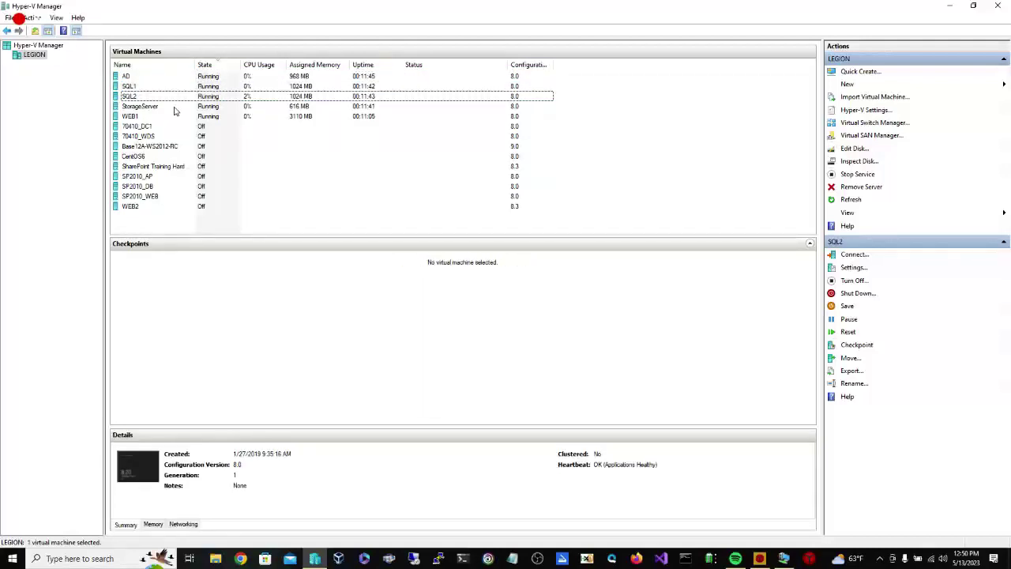
{"action": "left_click", "coordinate": [173, 108]}
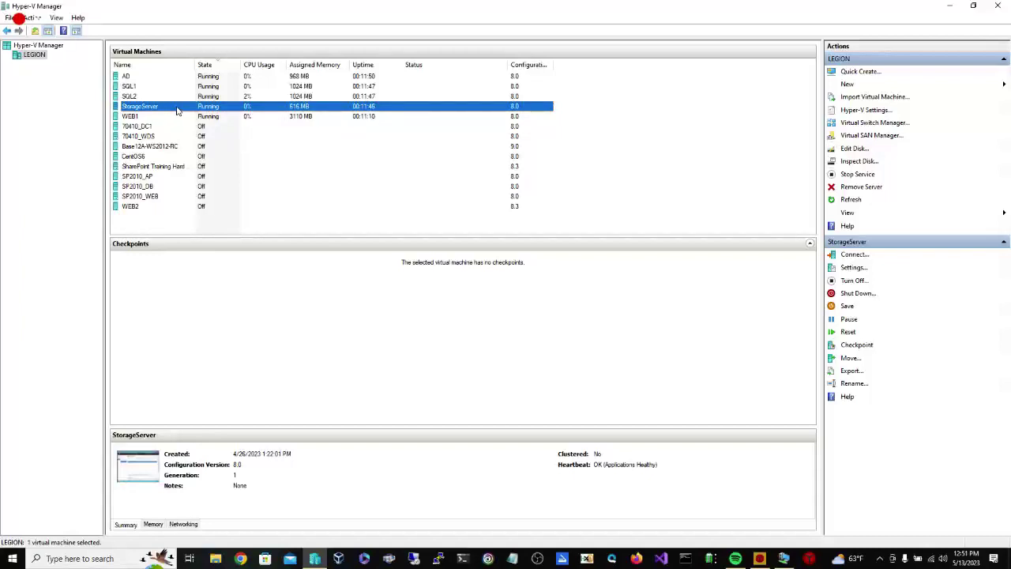
{"action": "left_click", "coordinate": [158, 117]}
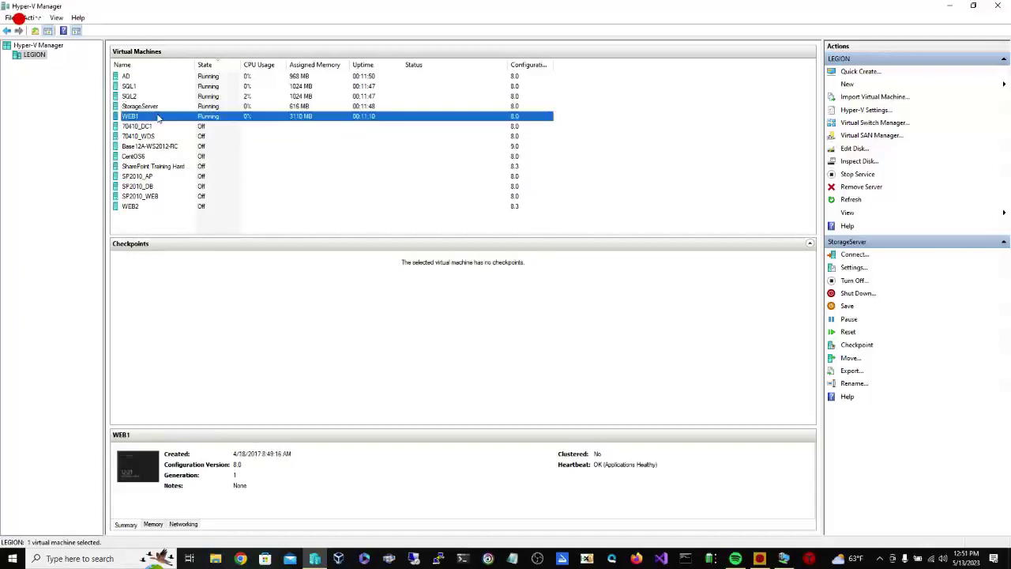
{"action": "right_click", "coordinate": [158, 118]}
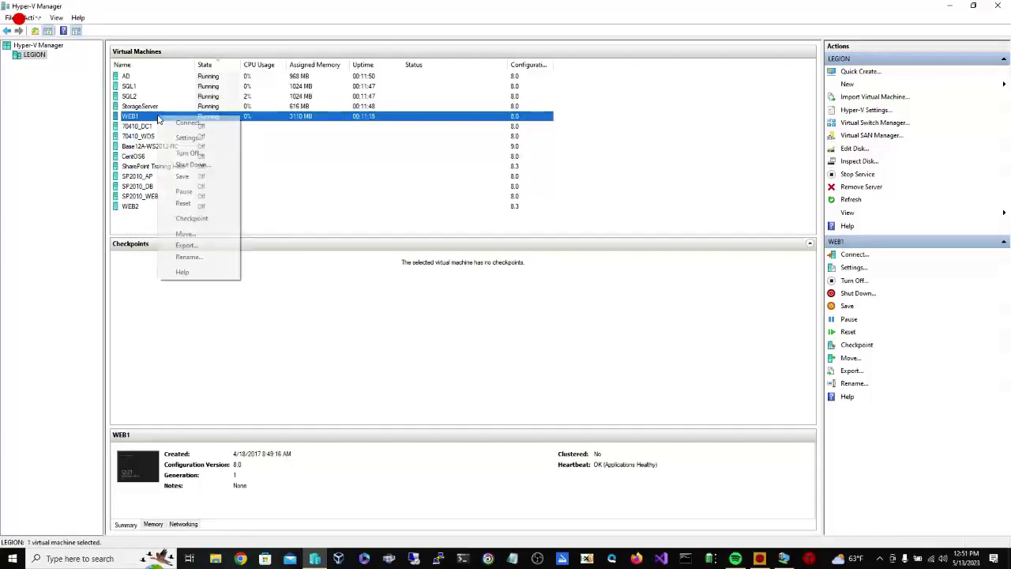
Step: Connect to WEB1 in full screen and close the Process Monitor Filter dialog
{"action": "left_click", "coordinate": [183, 126]}
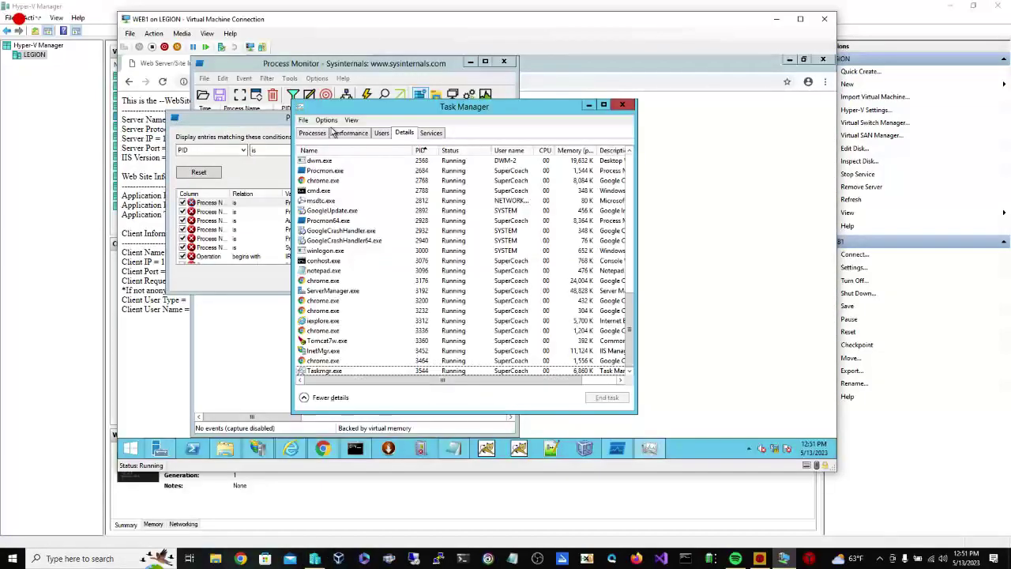
{"action": "left_click", "coordinate": [800, 18]}
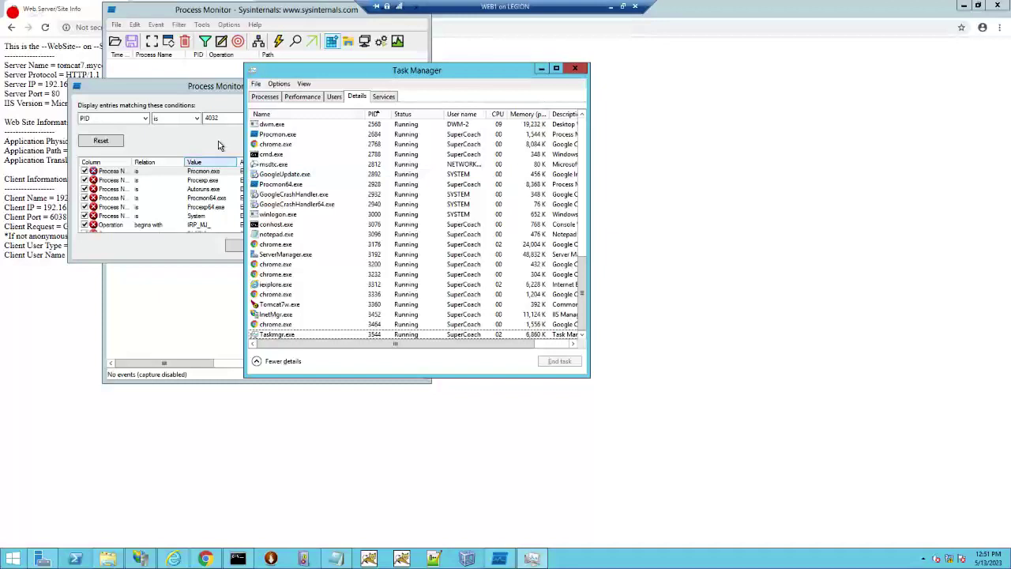
{"action": "left_click", "coordinate": [200, 96]}
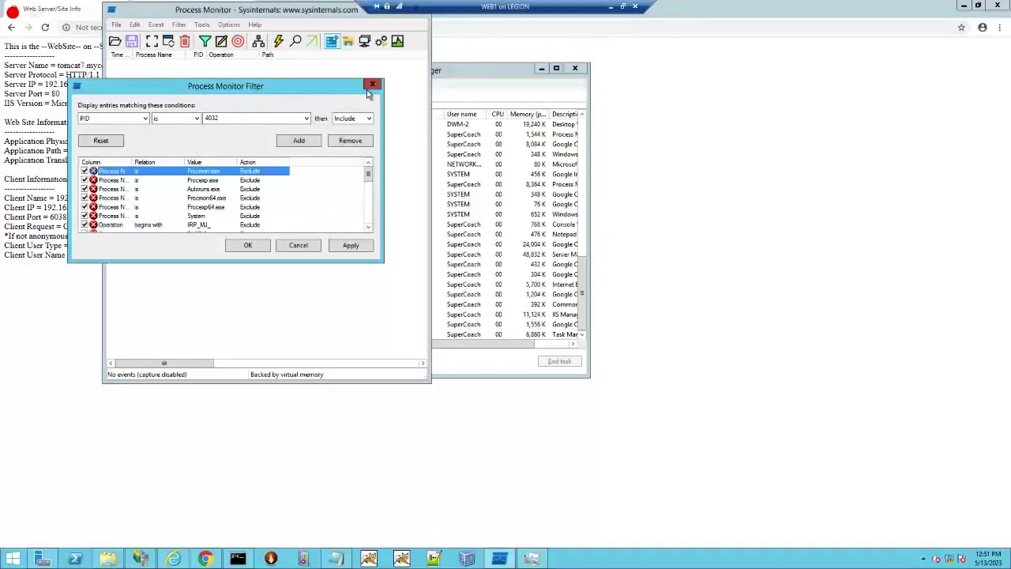
{"action": "left_click", "coordinate": [372, 86]}
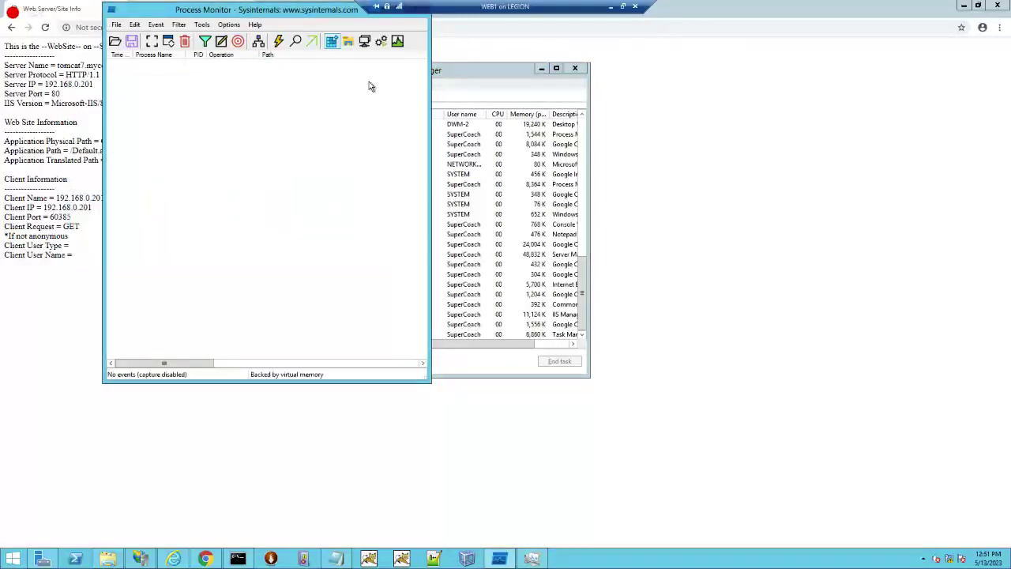
Step: Run Procmon.exe from E:\SysinternalsSuite as administrator
{"action": "left_click", "coordinate": [110, 558]}
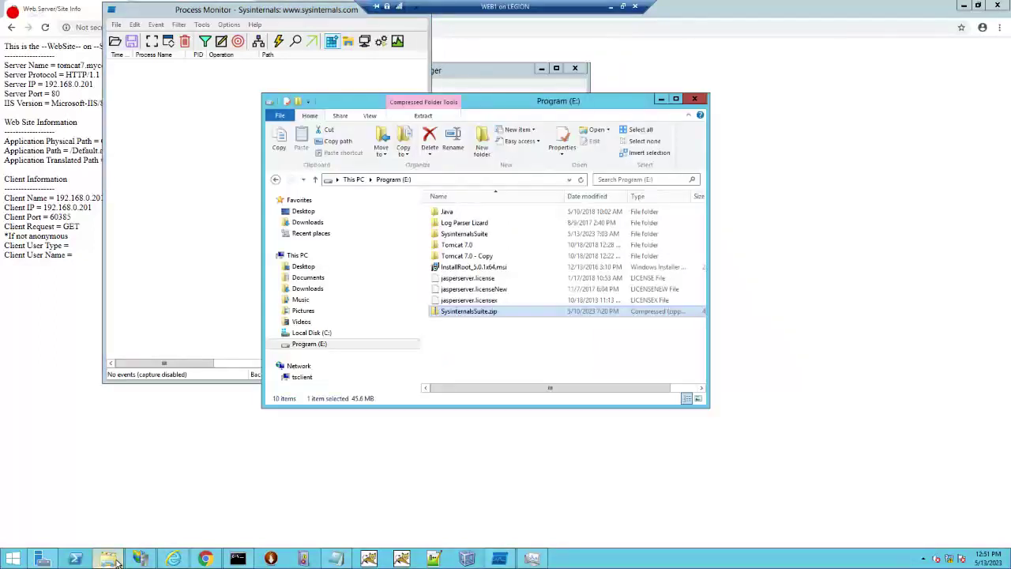
{"action": "double_click", "coordinate": [466, 234]}
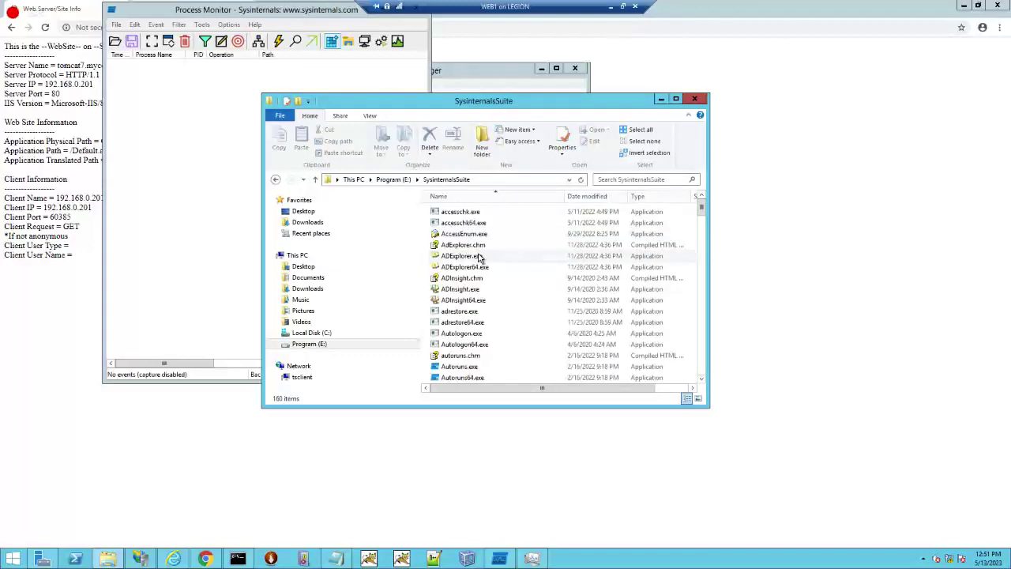
{"action": "scroll", "coordinate": [498, 318], "scroll_direction": "down", "scroll_amount": 6}
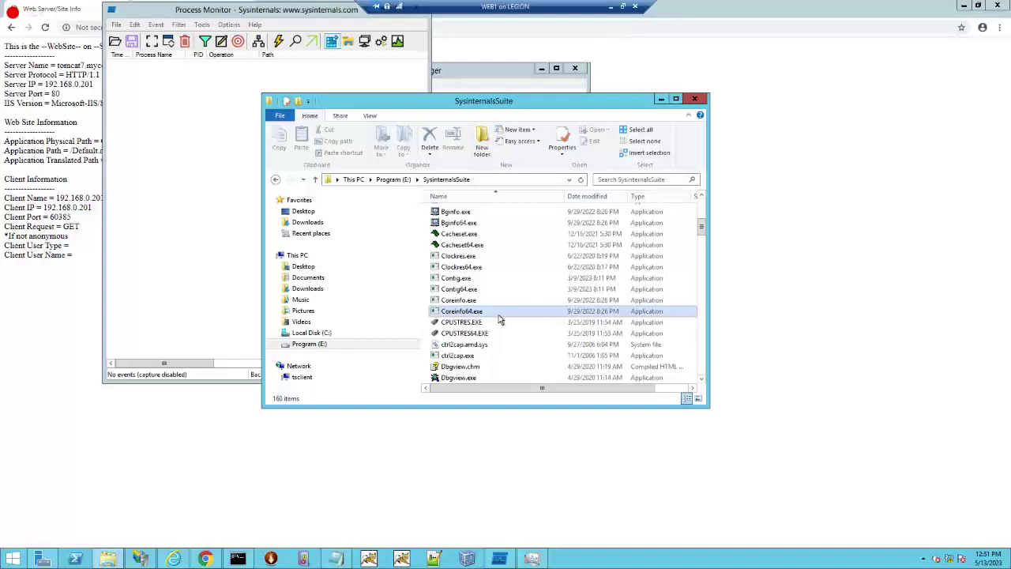
{"action": "key", "text": "p"}
{"action": "left_click", "coordinate": [487, 333]}
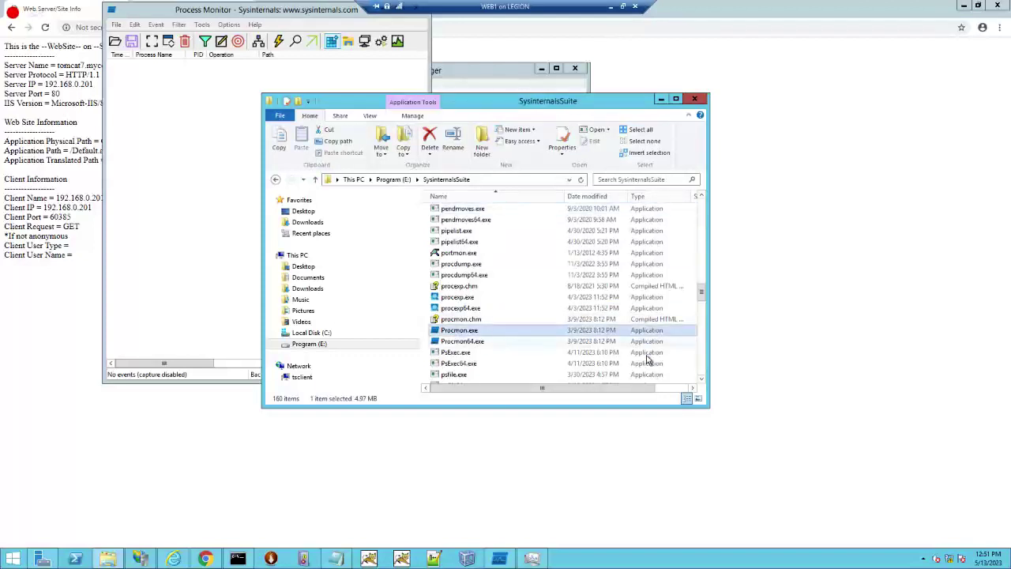
{"action": "right_click", "coordinate": [549, 336]}
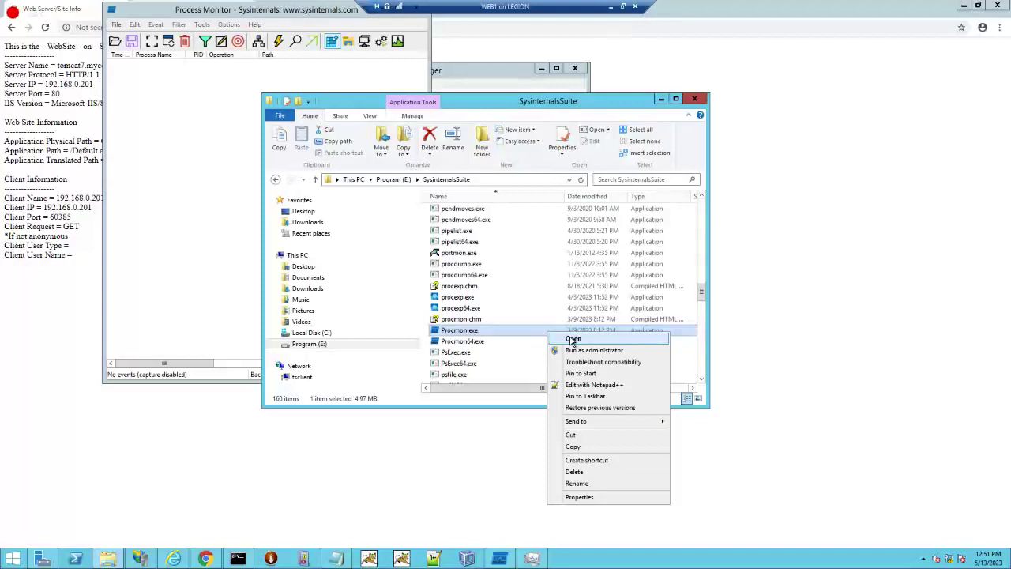
{"action": "left_click", "coordinate": [592, 350]}
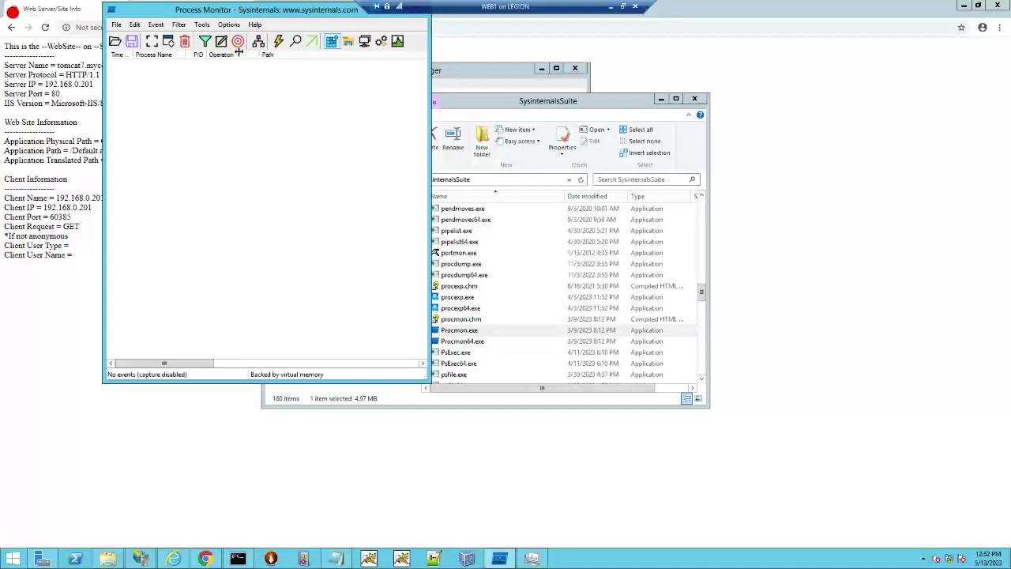
Step: Close Task Manager and minimize the SysinternalsSuite window, leaving Process Monitor in front
{"action": "left_click", "coordinate": [169, 43]}
{"action": "left_click", "coordinate": [531, 559]}
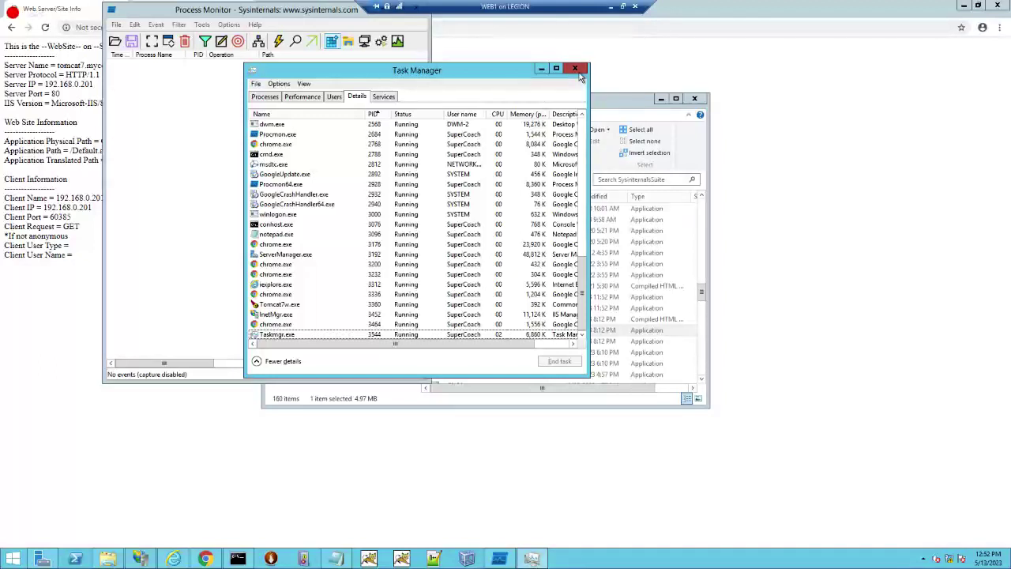
{"action": "left_click", "coordinate": [575, 69]}
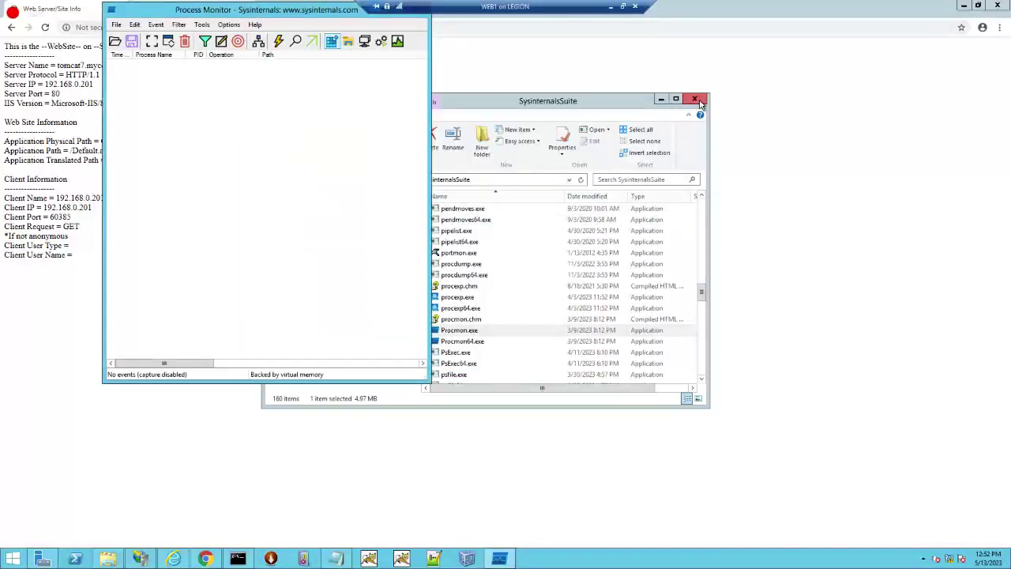
{"action": "left_click", "coordinate": [659, 100]}
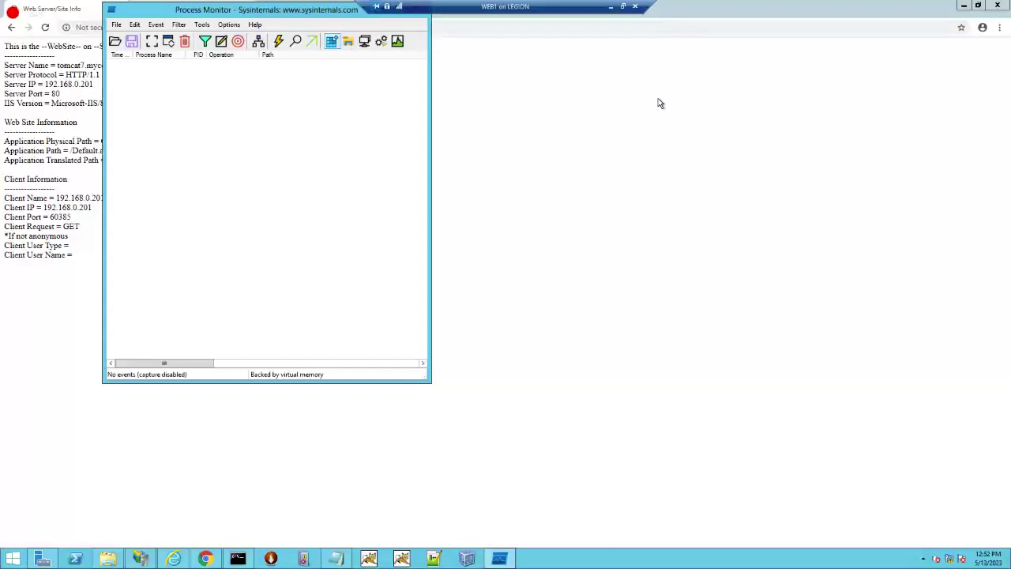
Step: Search Start for 'cpl' and 'system properties', opening System Configuration and then closing it
{"action": "left_click", "coordinate": [12, 558]}
{"action": "type", "text": "c"}
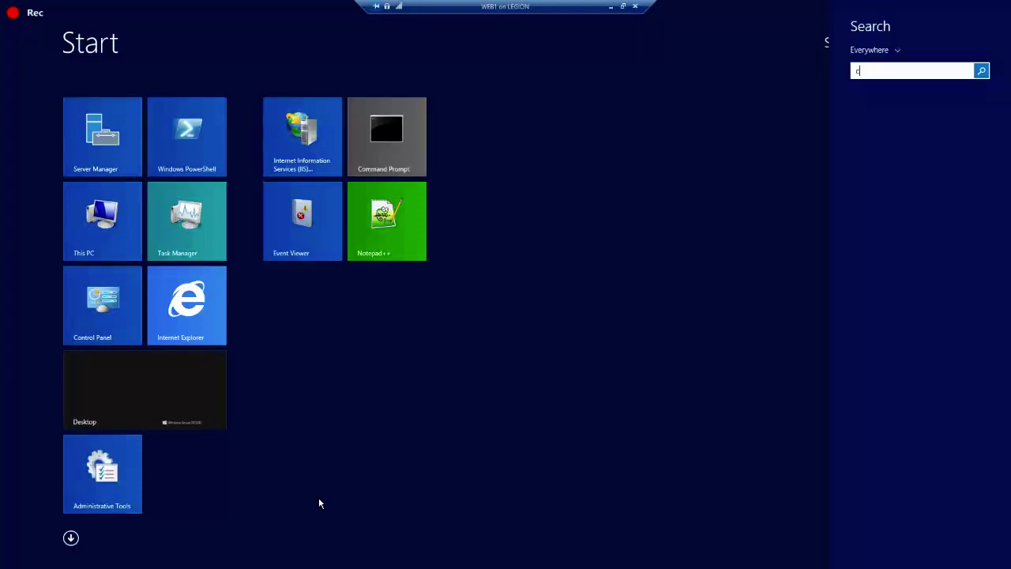
{"action": "type", "text": "pl"}
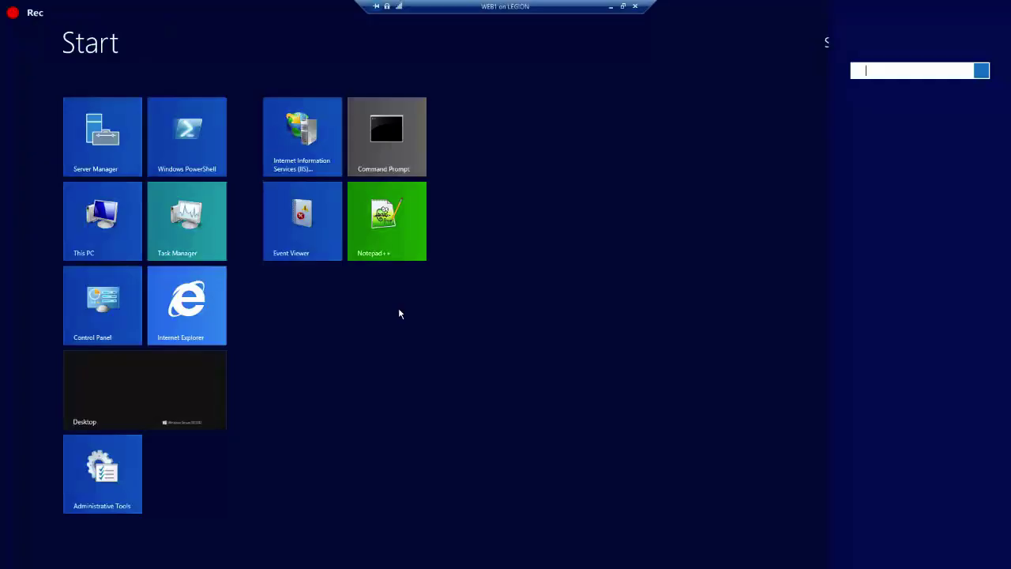
{"action": "type", "text": "syst"}
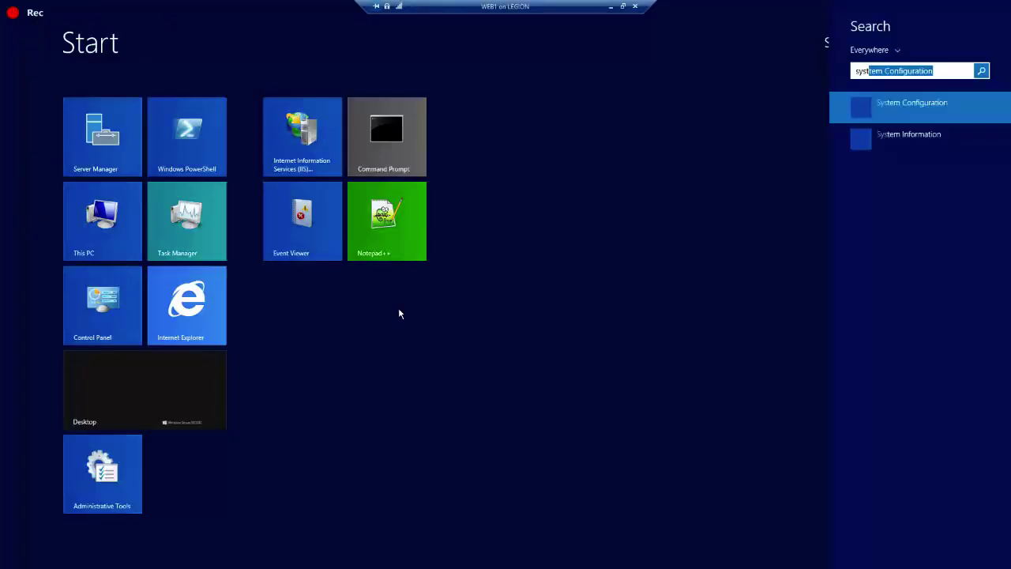
{"action": "type", "text": "em "}
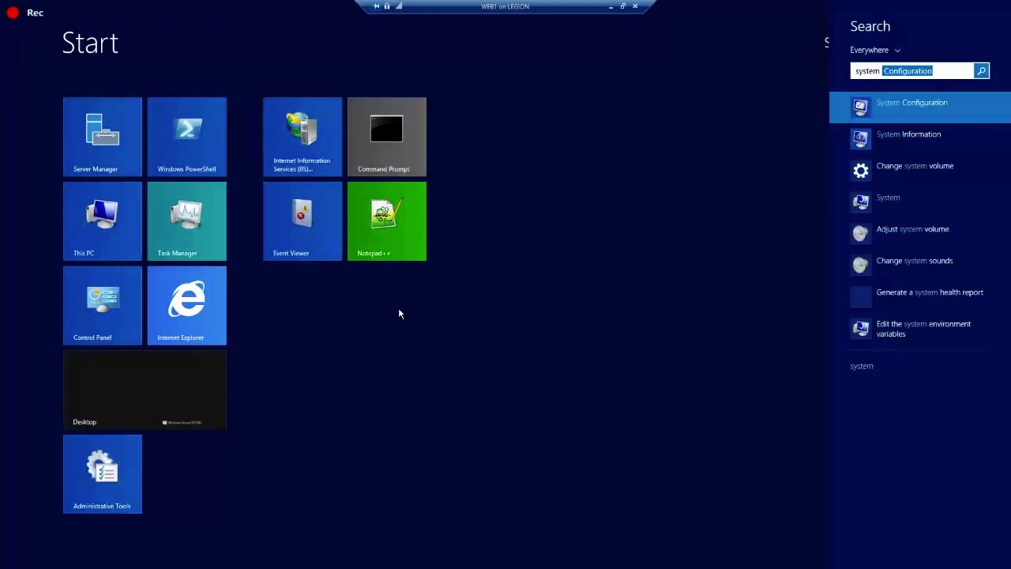
{"action": "type", "text": "p"}
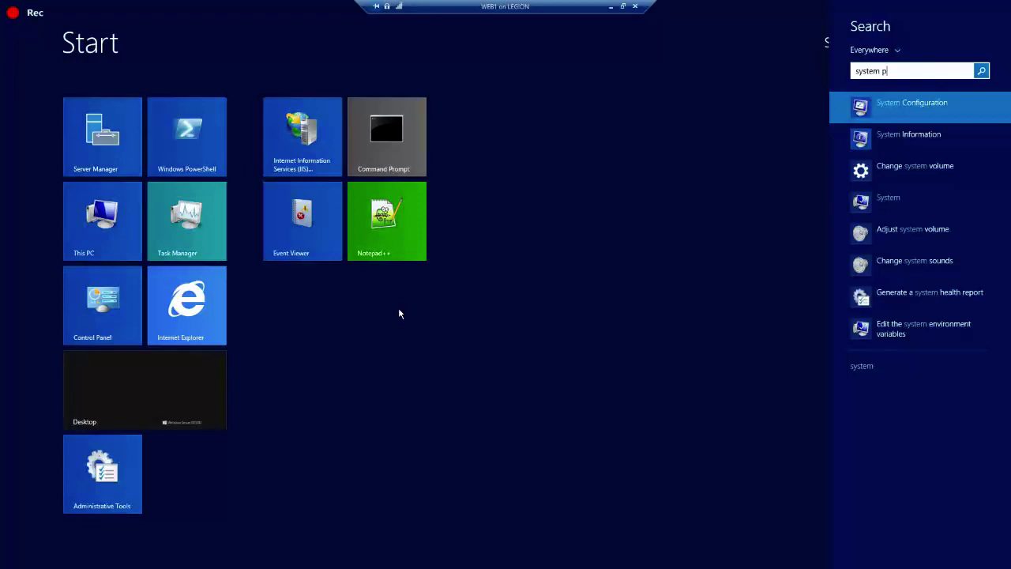
{"action": "type", "text": "r"}
{"action": "type", "text": "op"}
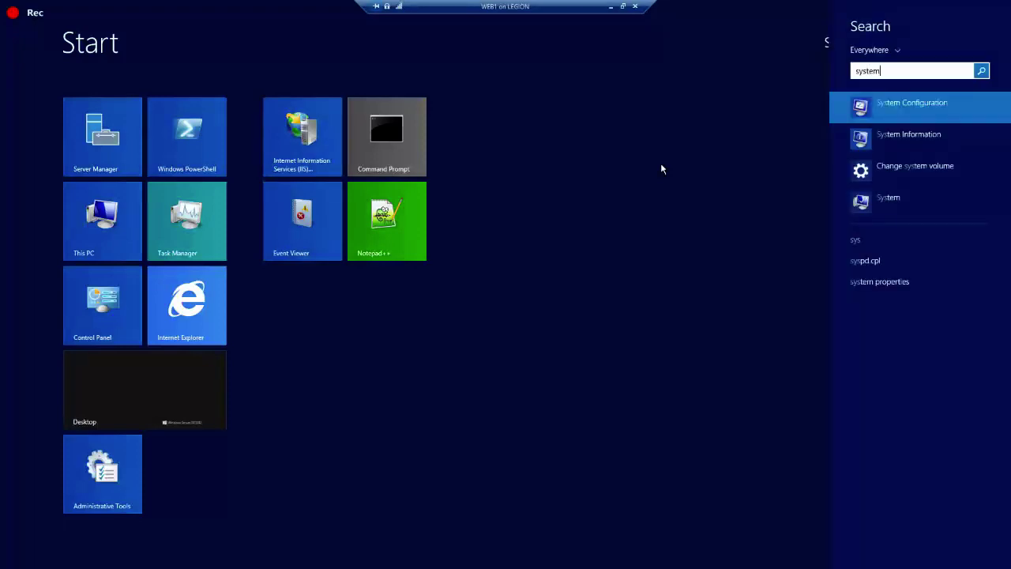
{"action": "left_click", "coordinate": [859, 119]}
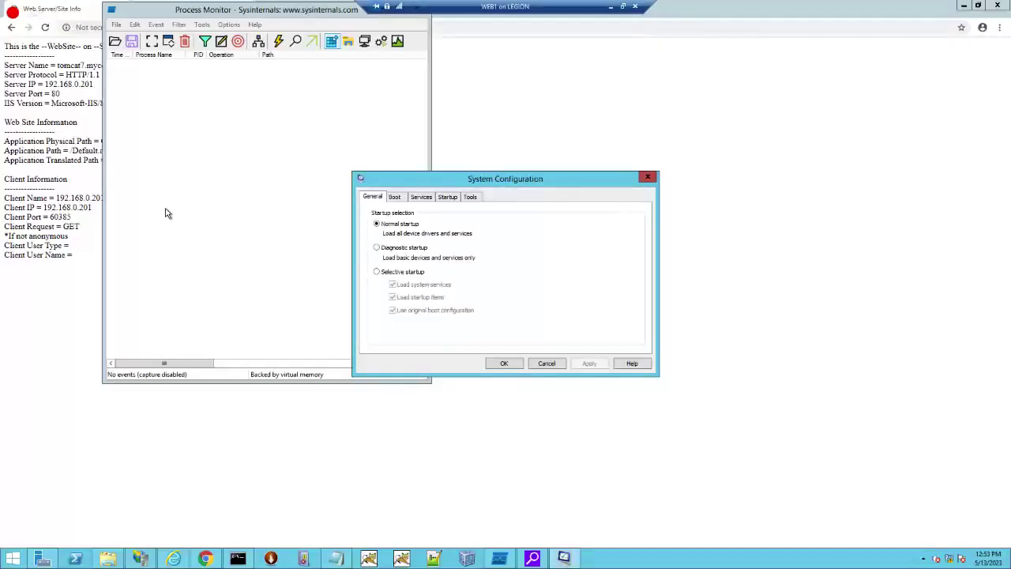
{"action": "key", "text": "Escape"}
Step: Search 'remote' to open System Properties on the Remote tab, placed beside Process Monitor
{"action": "key", "text": "super"}
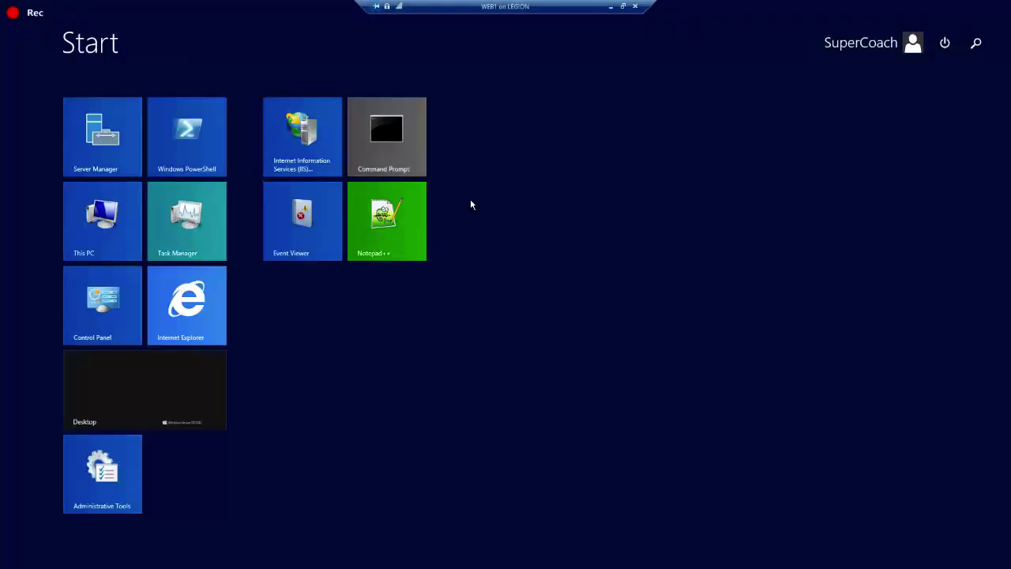
{"action": "type", "text": "remote Desktop Connection"}
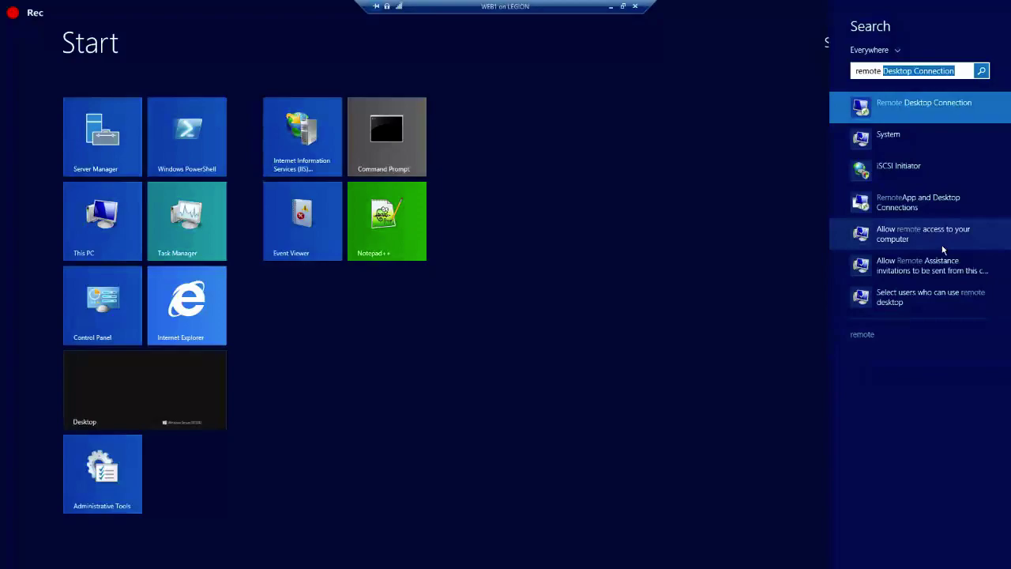
{"action": "left_click", "coordinate": [941, 243]}
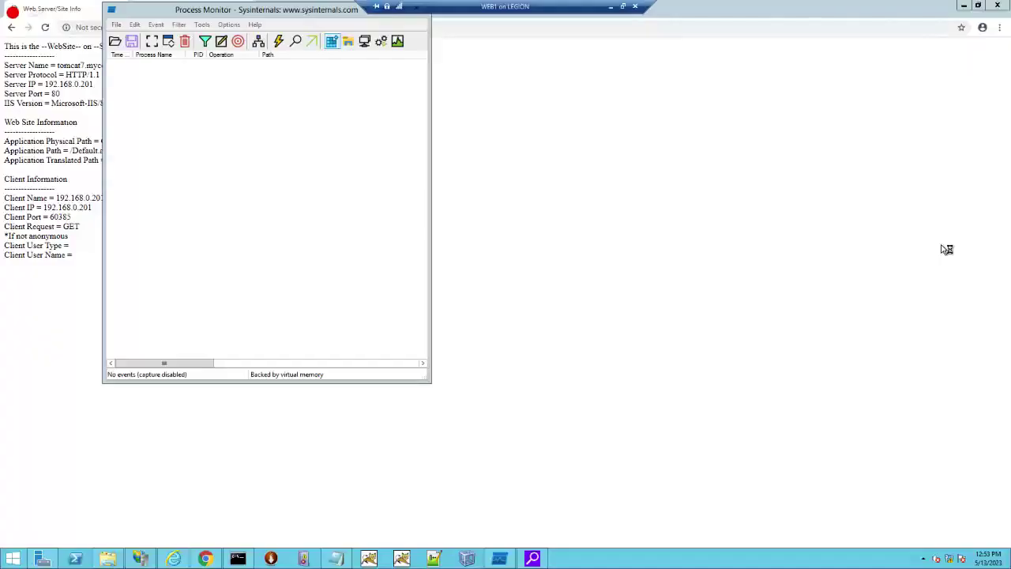
{"action": "left_click_drag", "start_coordinate": [176, 59], "coordinate": [534, 42]}
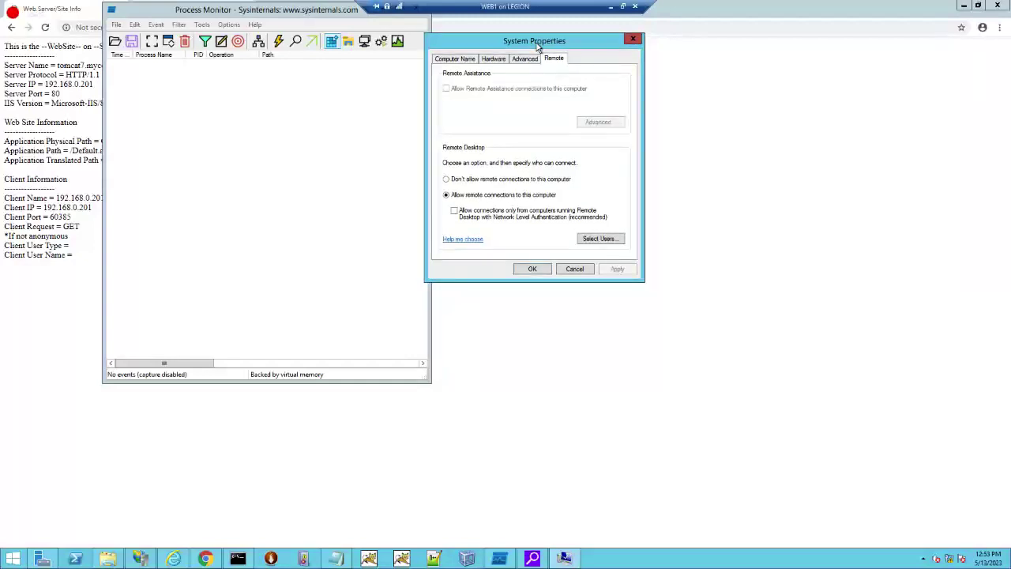
Step: Remove the existing PID rule from the Process Monitor filter
{"action": "left_click", "coordinate": [202, 45]}
{"action": "left_click", "coordinate": [201, 44]}
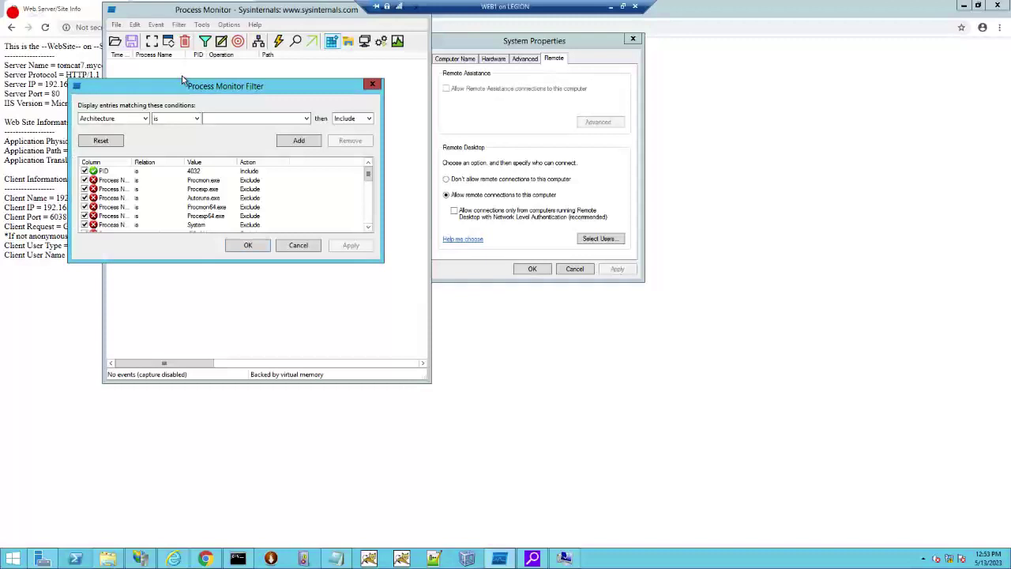
{"action": "left_click", "coordinate": [107, 172]}
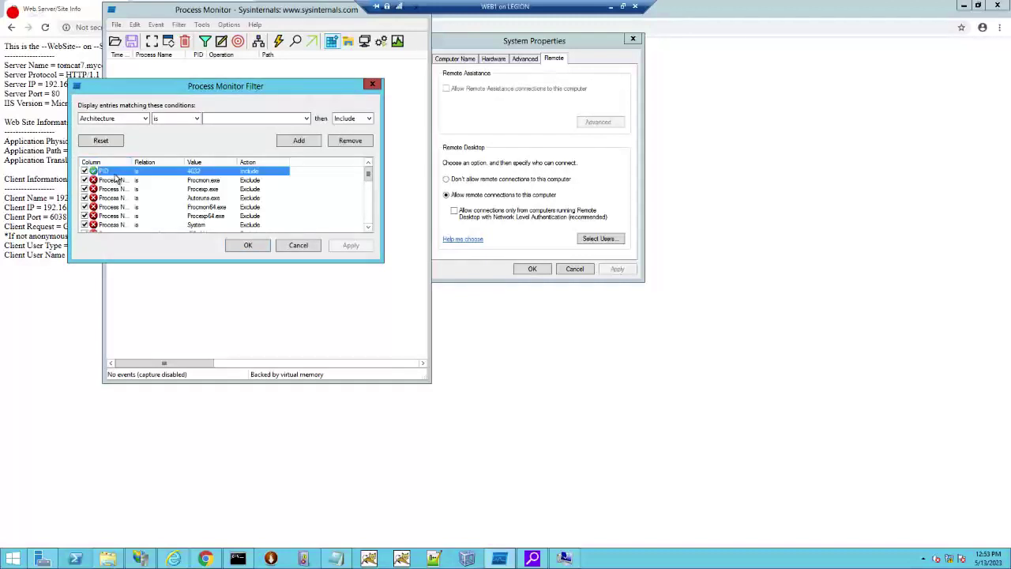
{"action": "left_click", "coordinate": [350, 141]}
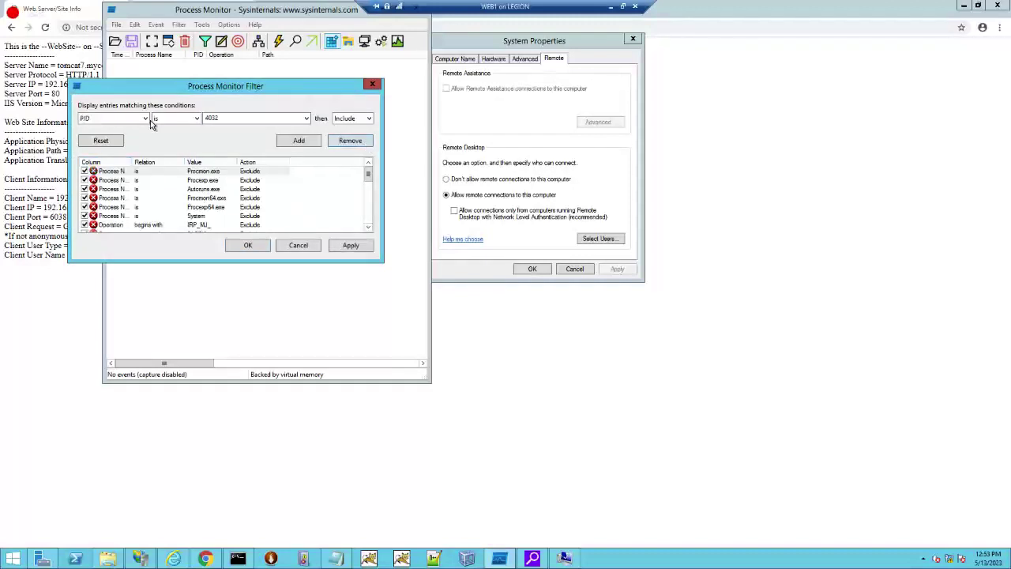
Step: Add an 'Operation is RegSetValue' include rule and apply the filter
{"action": "left_click", "coordinate": [145, 119]}
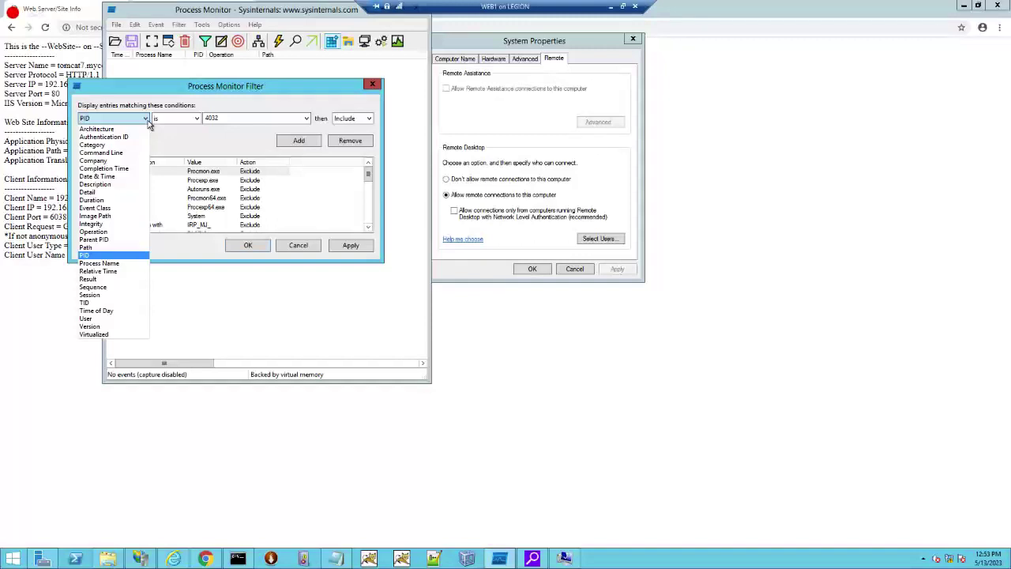
{"action": "left_click", "coordinate": [99, 231]}
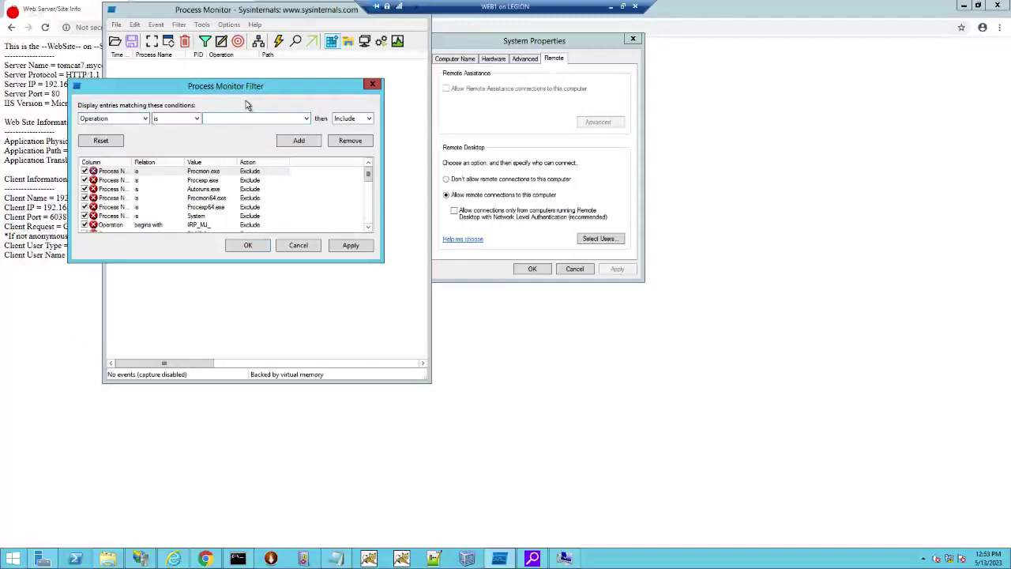
{"action": "left_click", "coordinate": [306, 118]}
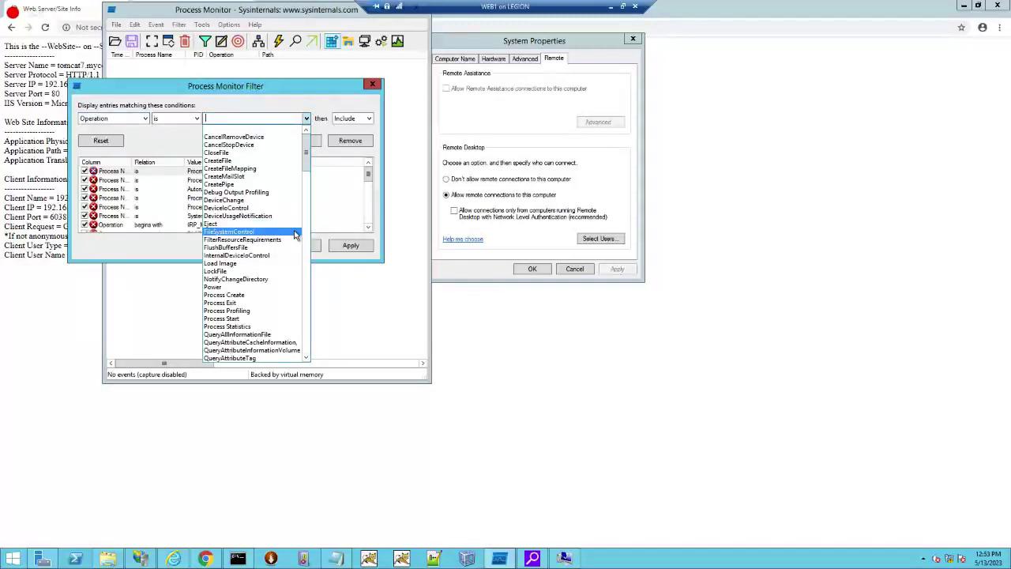
{"action": "left_click_drag", "start_coordinate": [307, 229], "coordinate": [307, 276]}
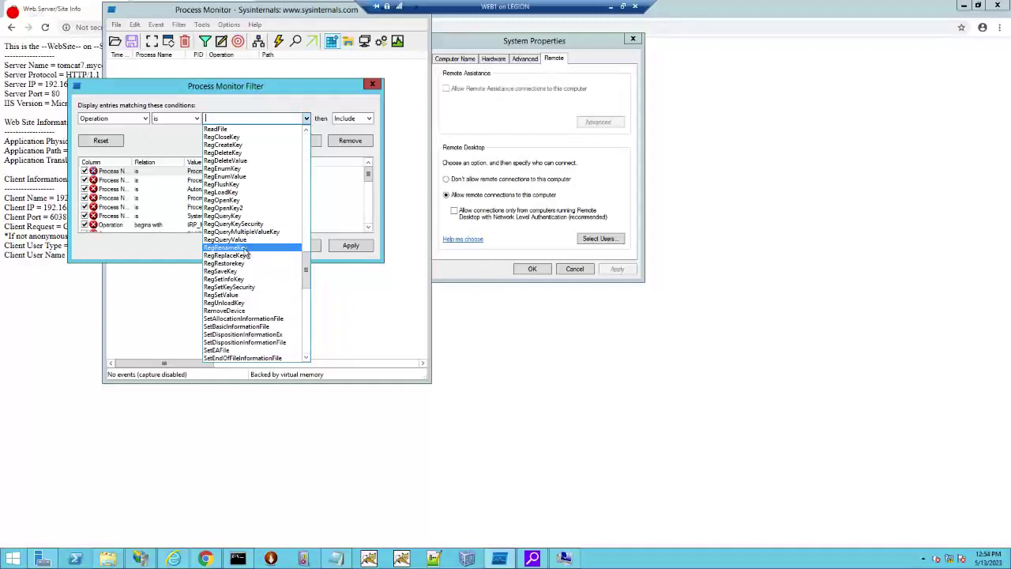
{"action": "left_click", "coordinate": [243, 295]}
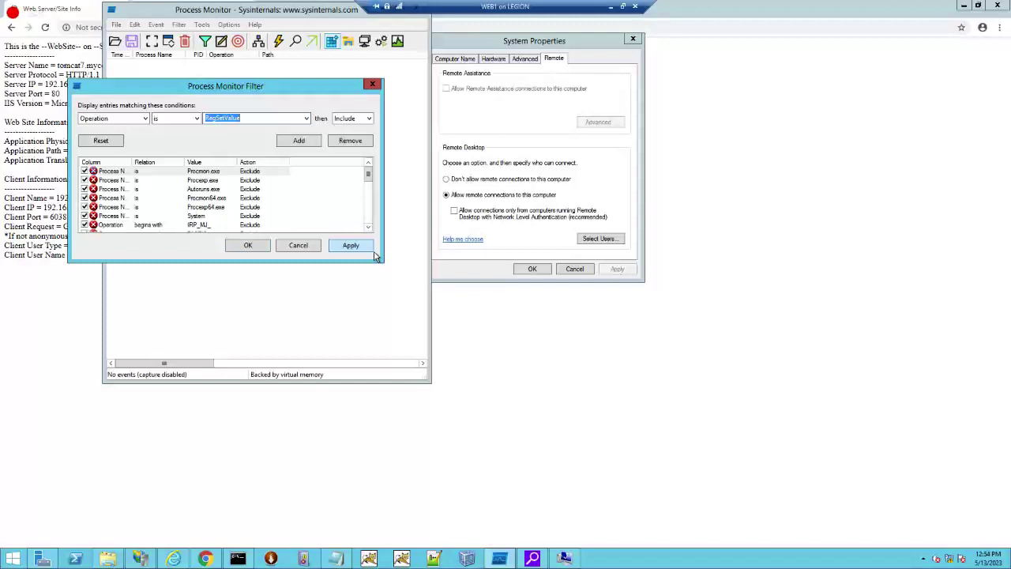
{"action": "left_click", "coordinate": [364, 248]}
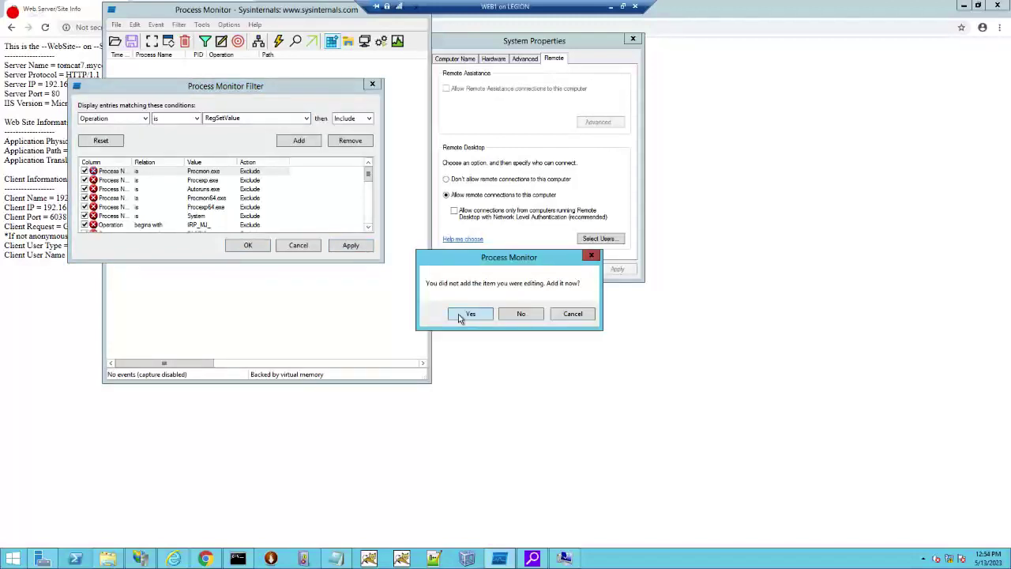
{"action": "left_click", "coordinate": [463, 314]}
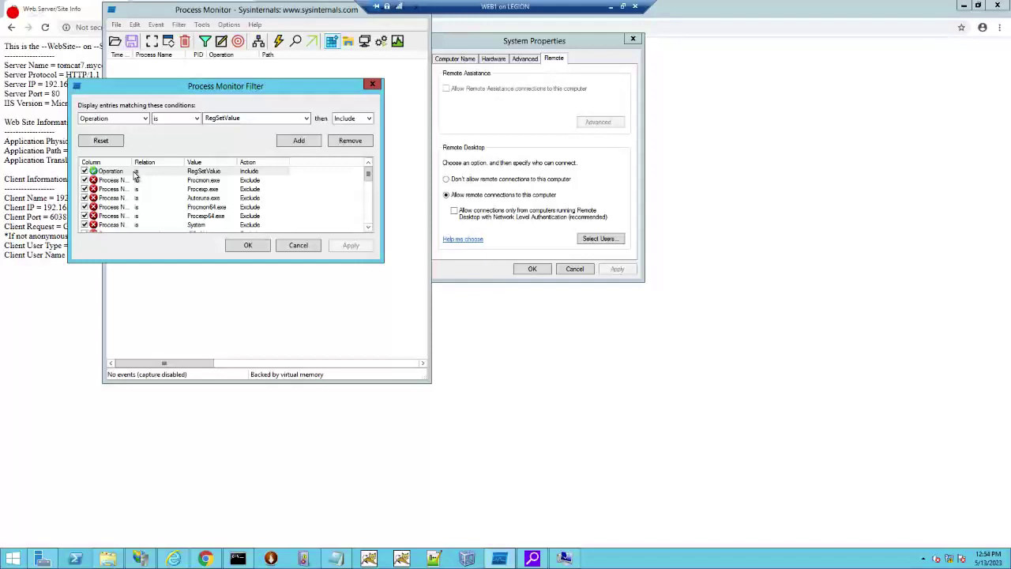
{"action": "left_click", "coordinate": [234, 247]}
Step: Check Network Level Authentication, start capture, and apply the change in System Properties
{"action": "left_click", "coordinate": [462, 221]}
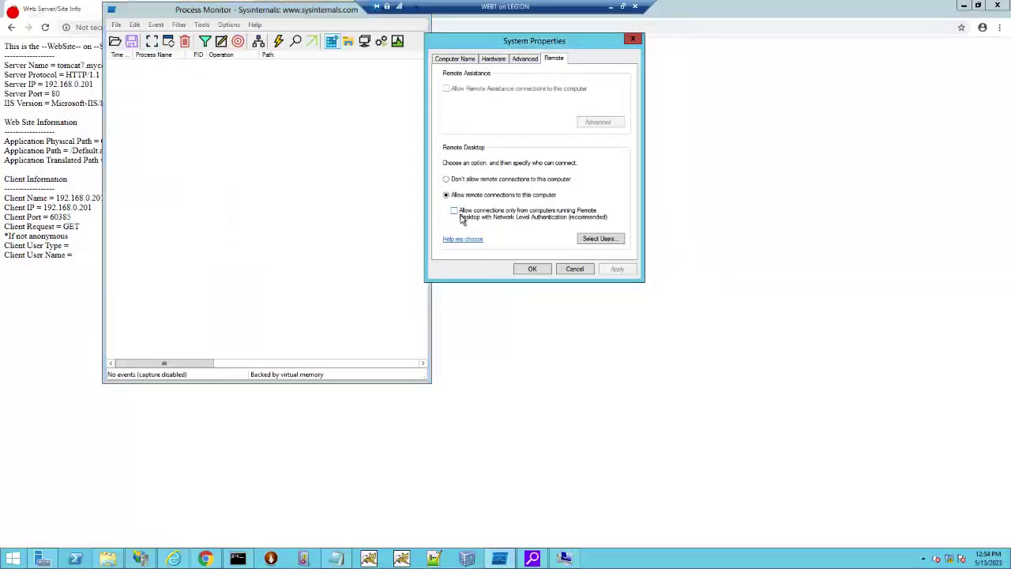
{"action": "left_click", "coordinate": [462, 221]}
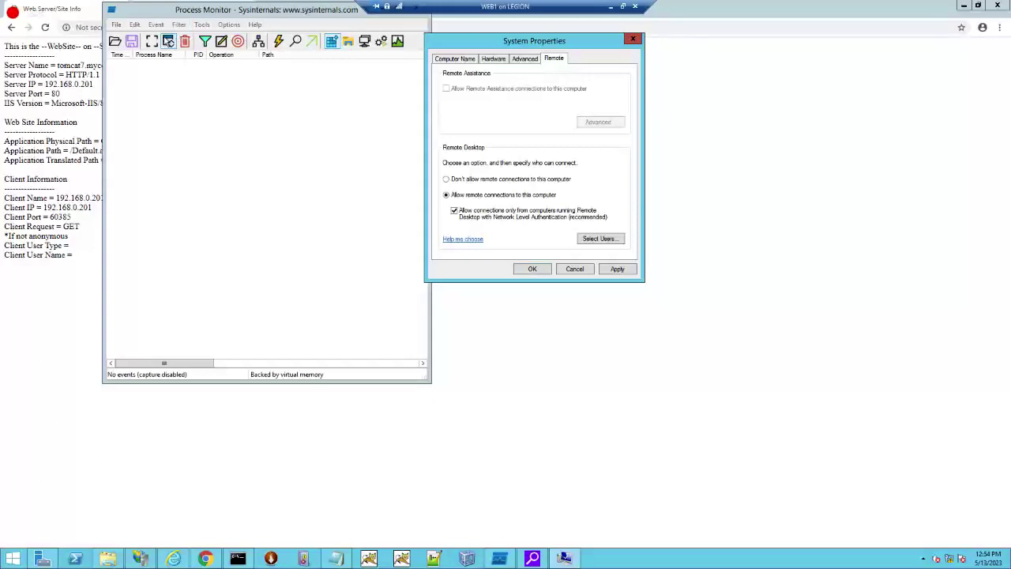
{"action": "left_click", "coordinate": [168, 41]}
{"action": "left_click", "coordinate": [612, 269]}
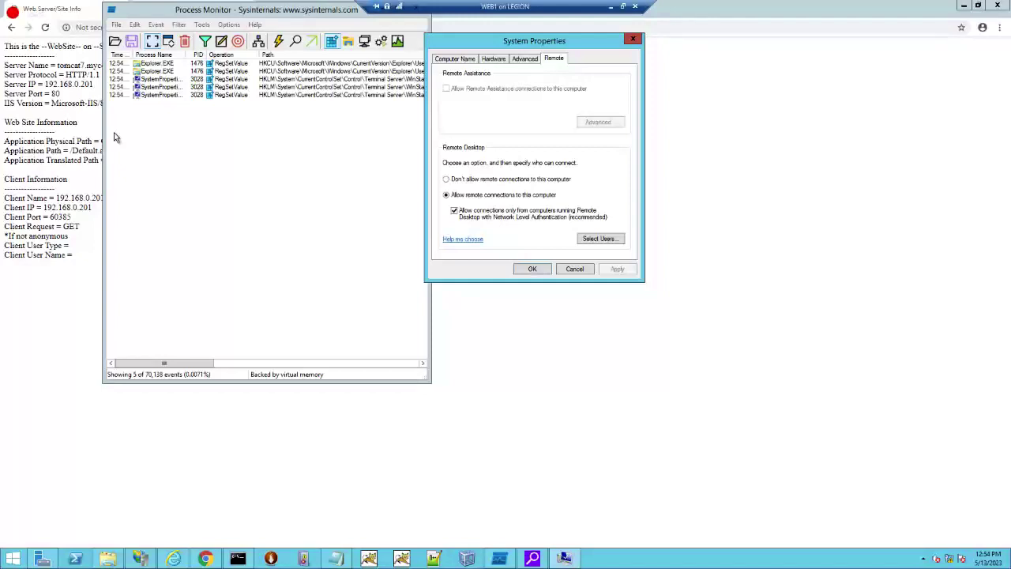
{"action": "left_click", "coordinate": [152, 46]}
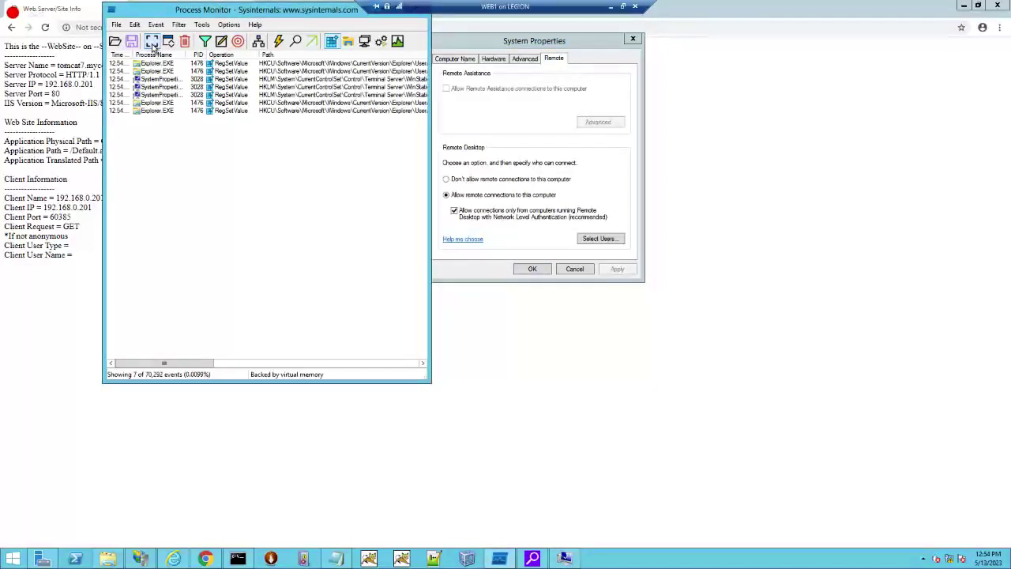
Step: Maximize Process Monitor and select the UserAuthentication, SecurityLayer and AllowSecProtocolNegotiation writes
{"action": "double_click", "coordinate": [311, 11]}
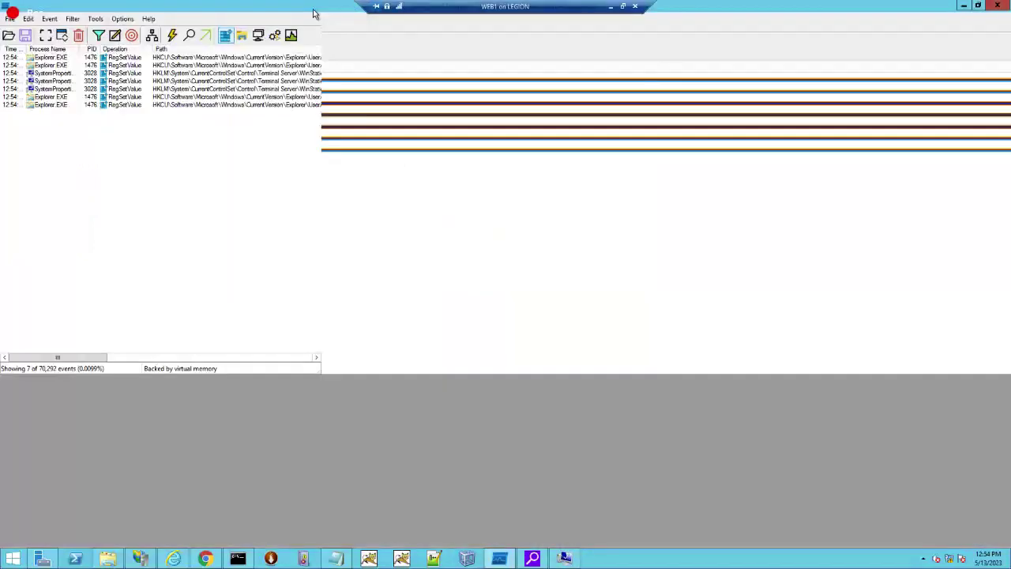
{"action": "left_click", "coordinate": [794, 74]}
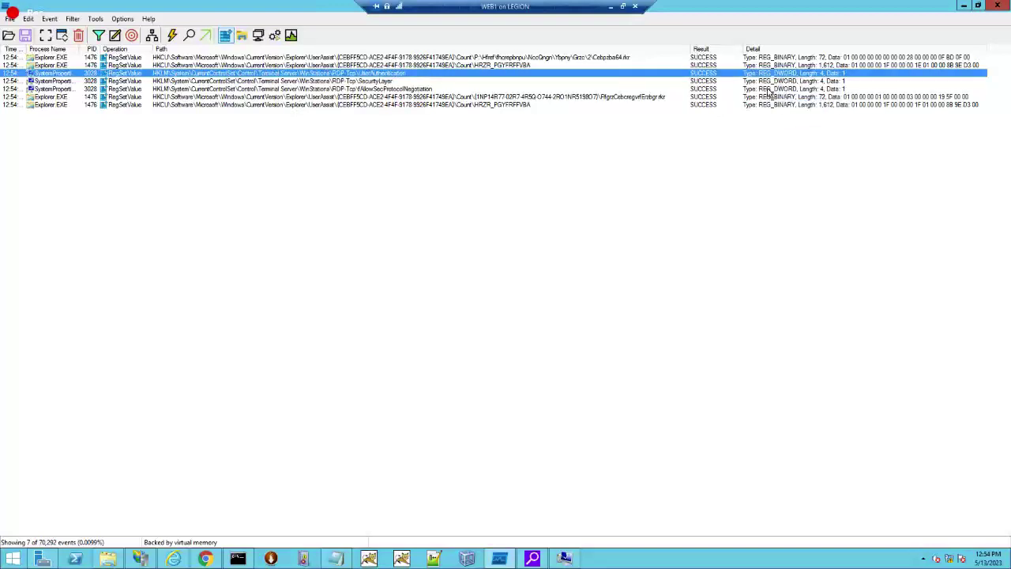
{"action": "left_click", "coordinate": [768, 90], "text": "shift"}
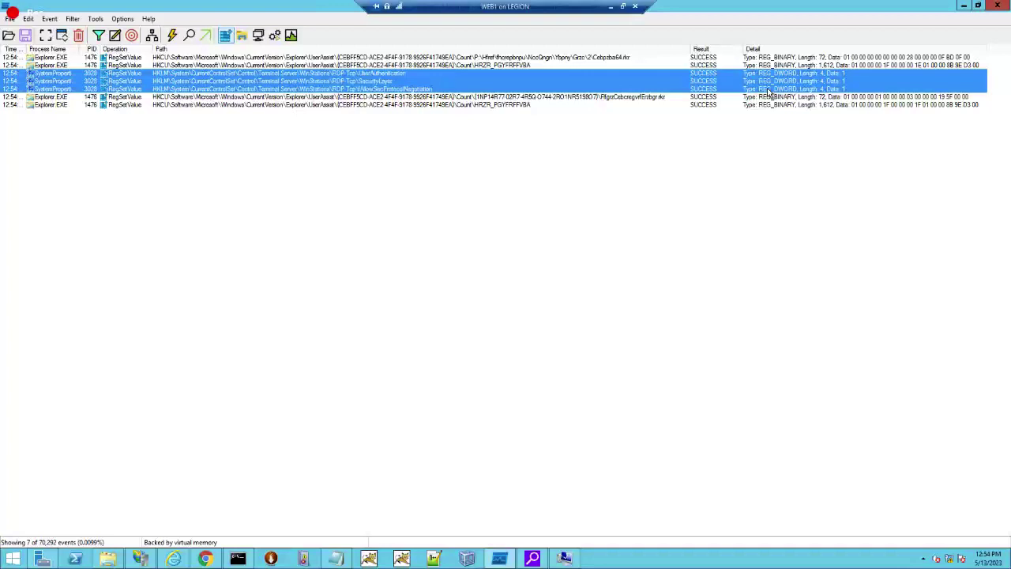
{"action": "key", "text": "alt+Tab"}
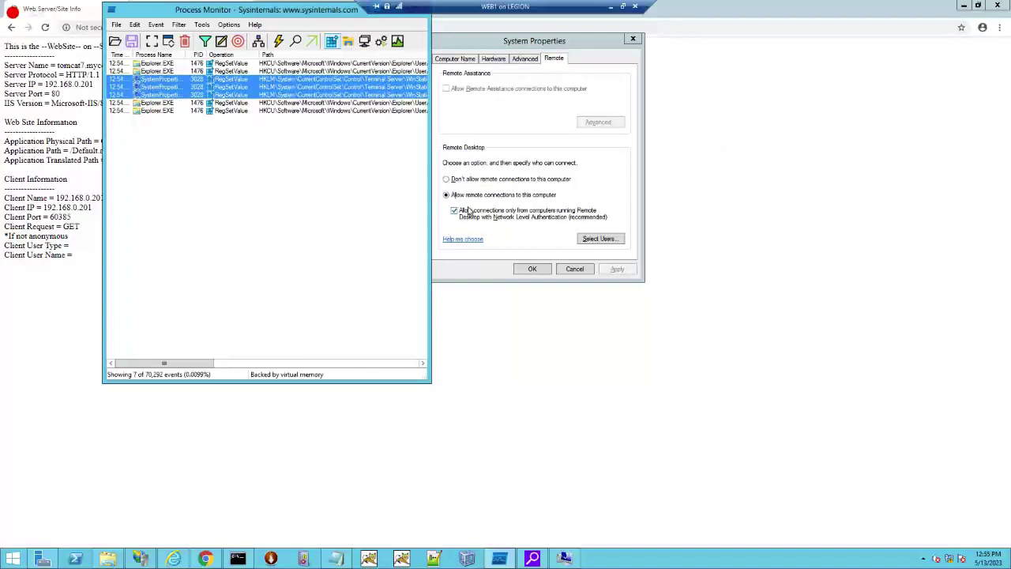
Step: Uncheck Network Level Authentication, apply, and select the new 12:55 UserAuthentication write
{"action": "left_click", "coordinate": [468, 211]}
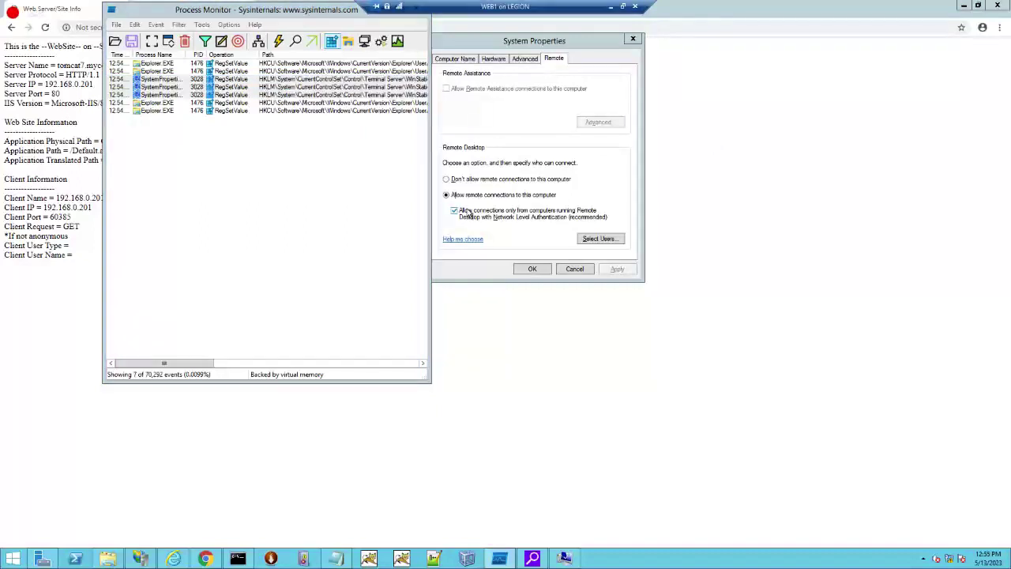
{"action": "left_click", "coordinate": [468, 214]}
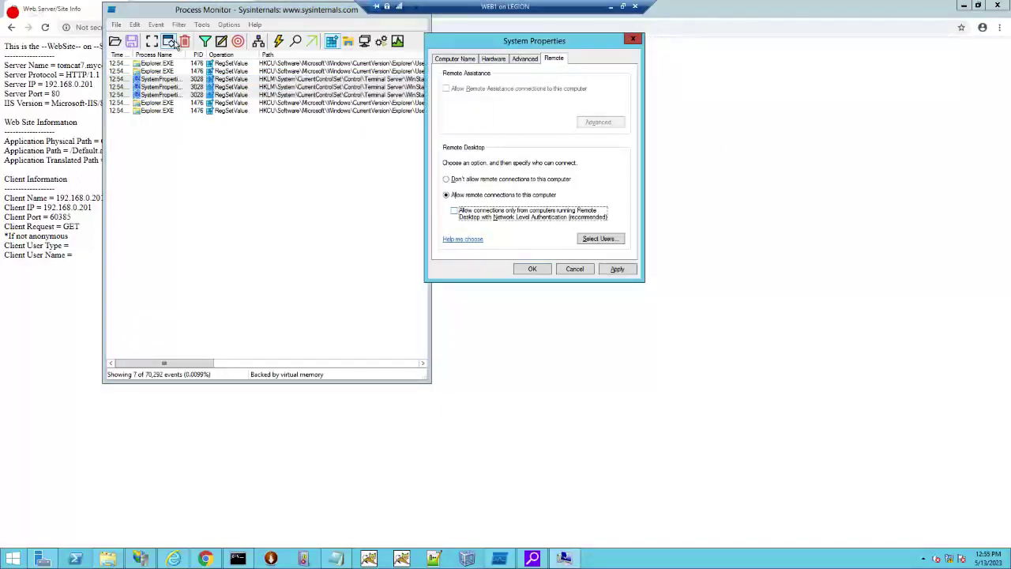
{"action": "left_click", "coordinate": [152, 41]}
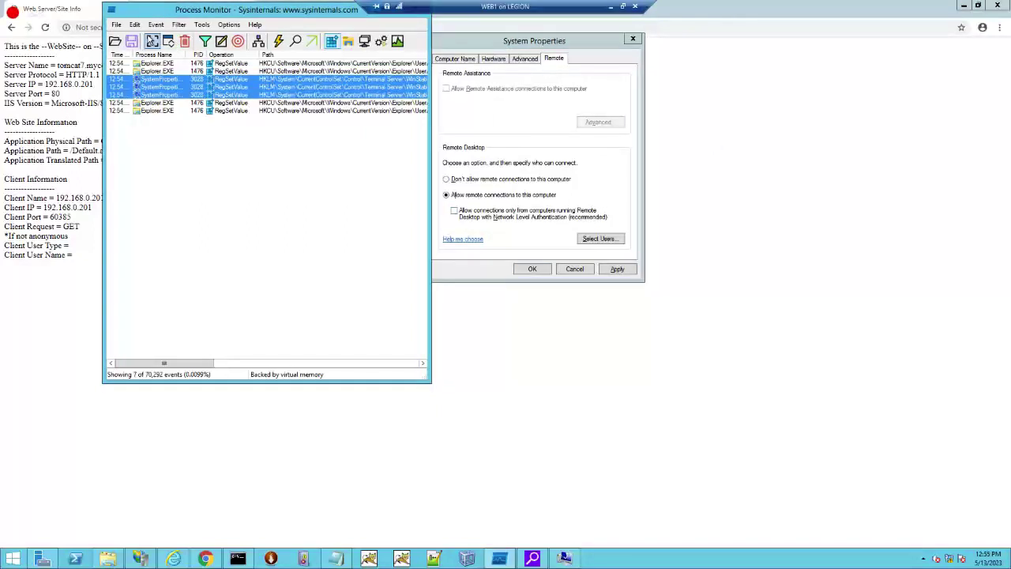
{"action": "left_click", "coordinate": [617, 268]}
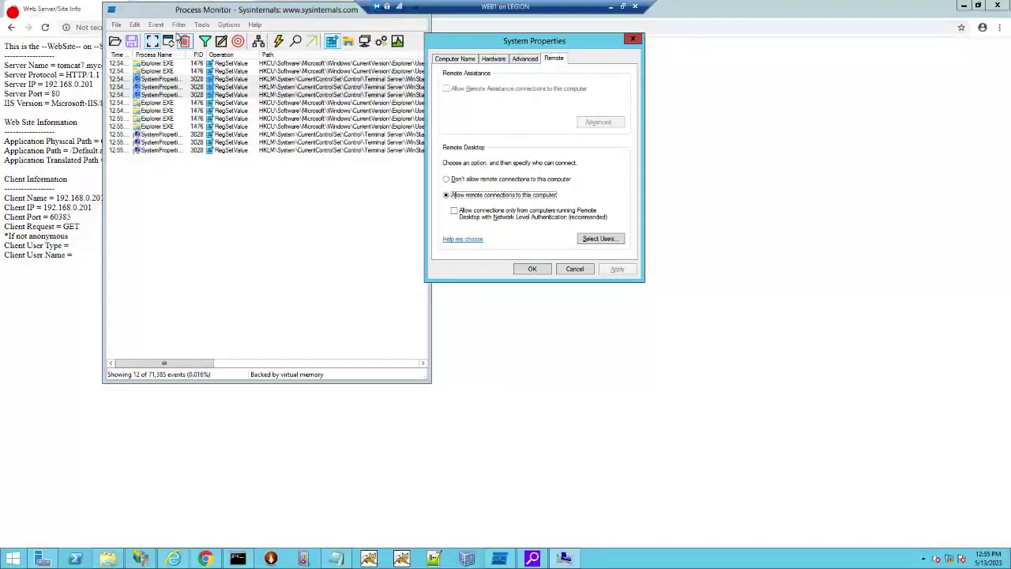
{"action": "left_click", "coordinate": [153, 41]}
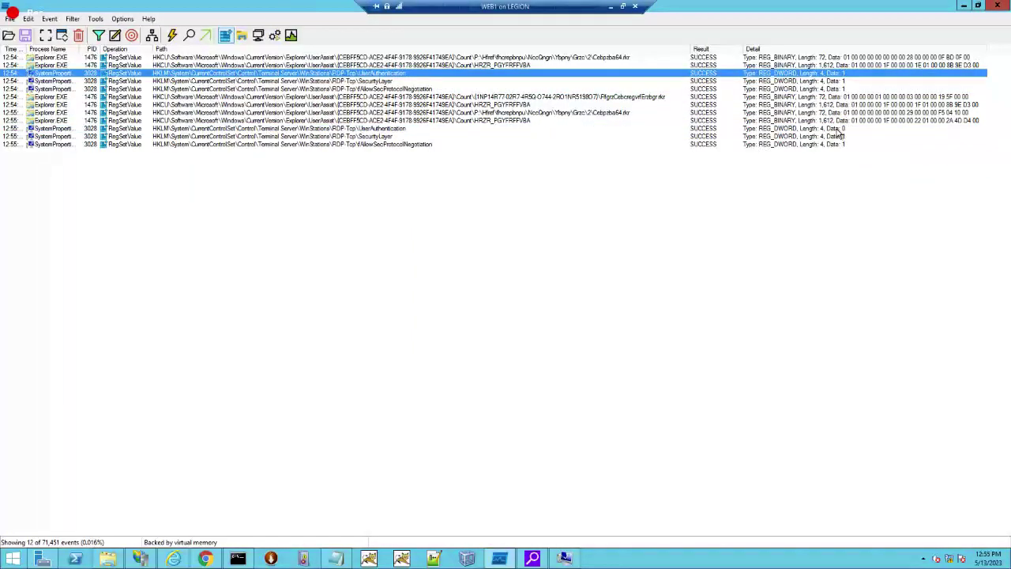
{"action": "left_click", "coordinate": [838, 129]}
Step: Recheck Network Level Authentication and cancel System Properties without applying
{"action": "key", "text": "alt+Tab"}
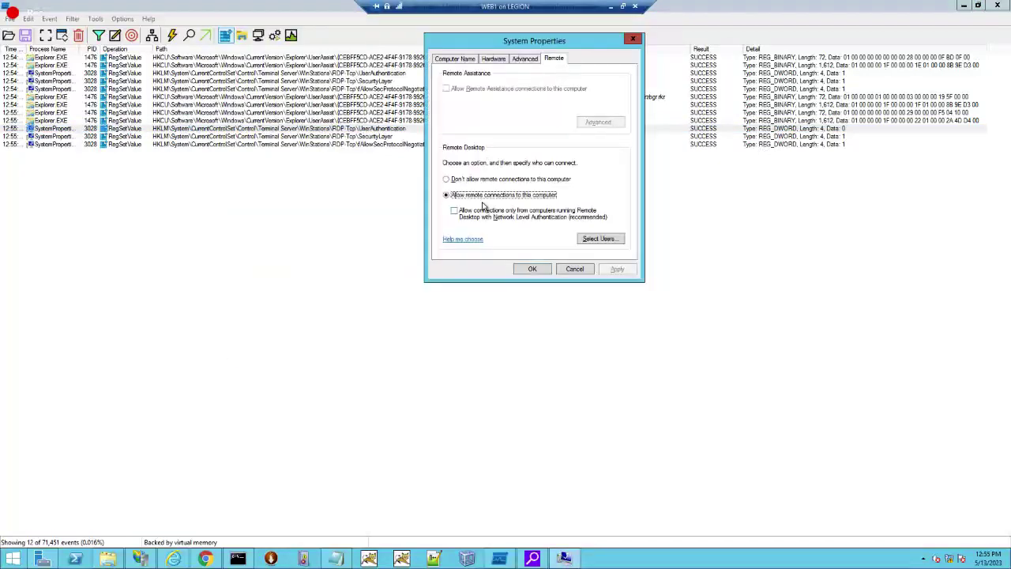
{"action": "left_click", "coordinate": [454, 211]}
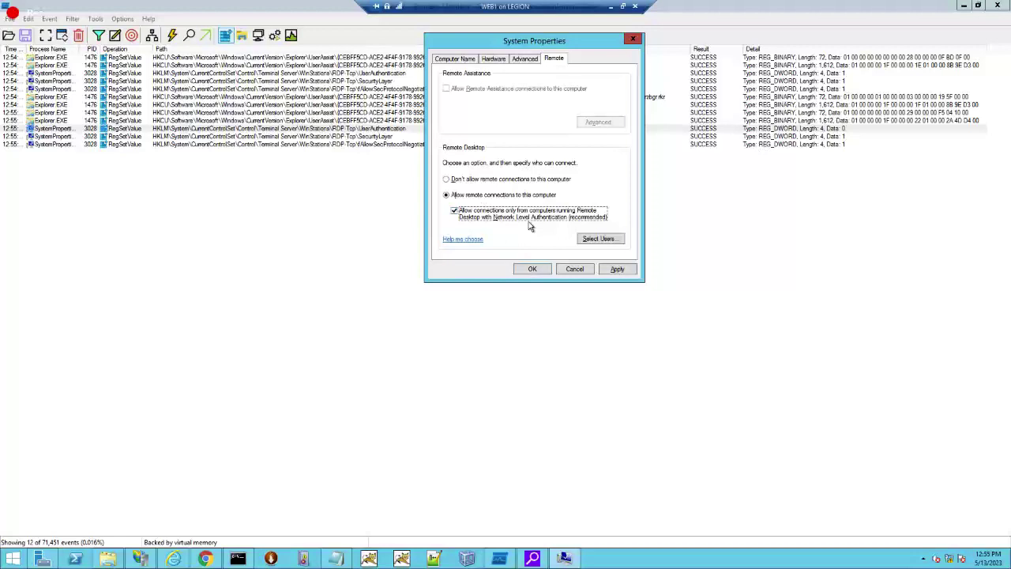
{"action": "left_click", "coordinate": [558, 270]}
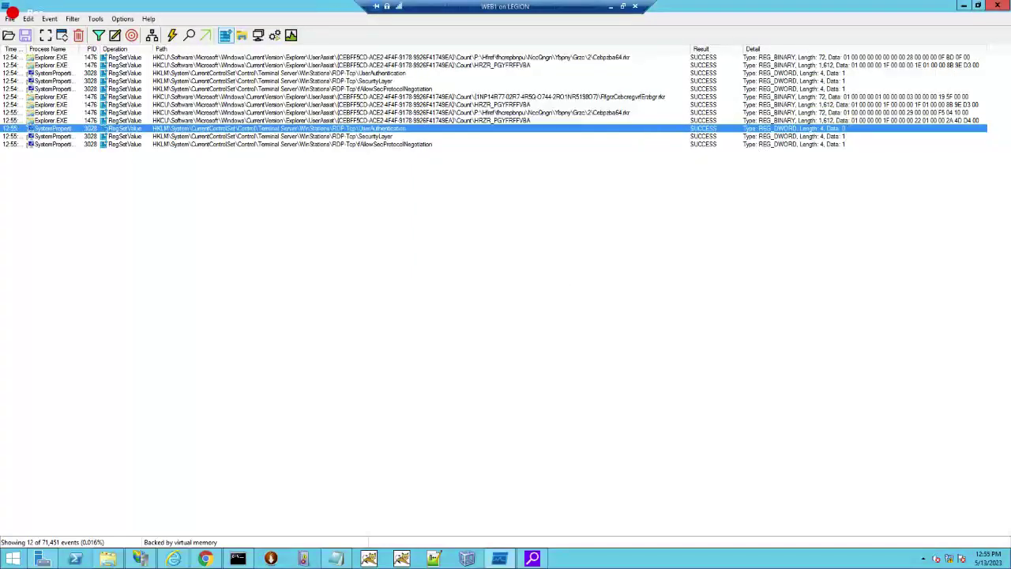
Step: Restore the maximized Process Monitor window to its normal size
{"action": "left_click", "coordinate": [977, 5]}
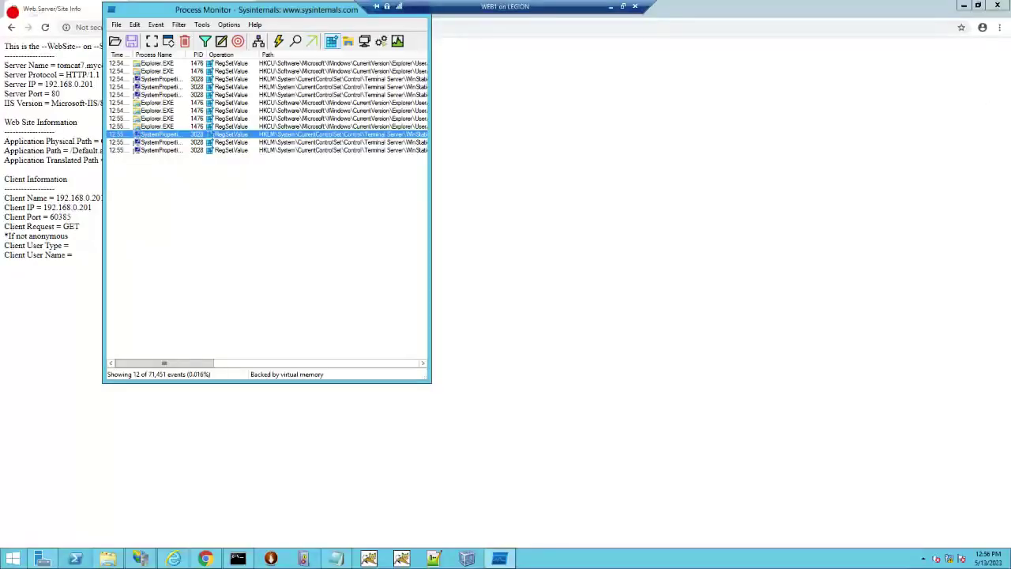
Step: Search the Start screen for 'remote', which opens RemoteApp and Desktop Connections instead
{"action": "key", "text": "super"}
{"action": "type", "text": "remote Desktop Connection"}
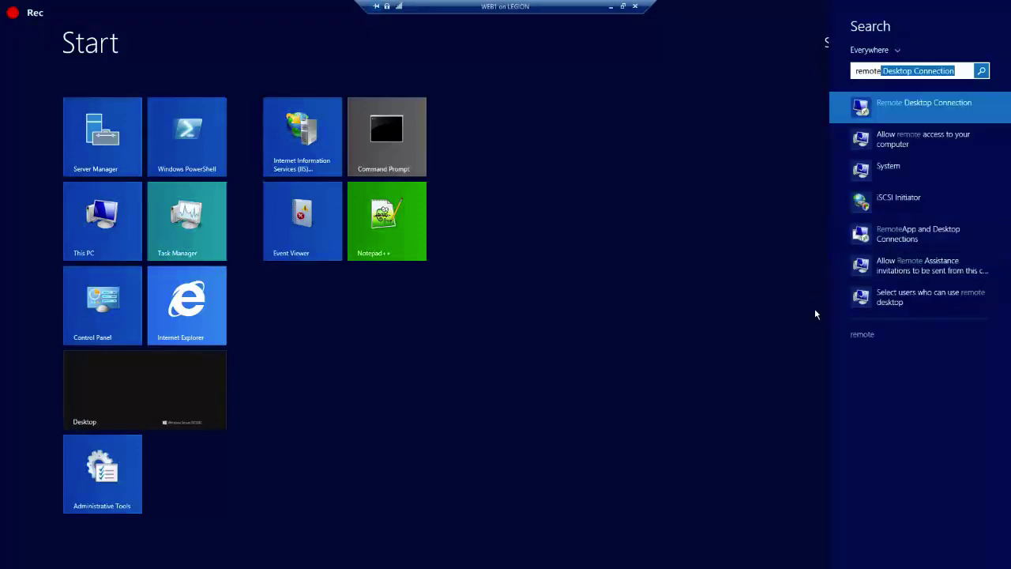
{"action": "key", "text": "super+e"}
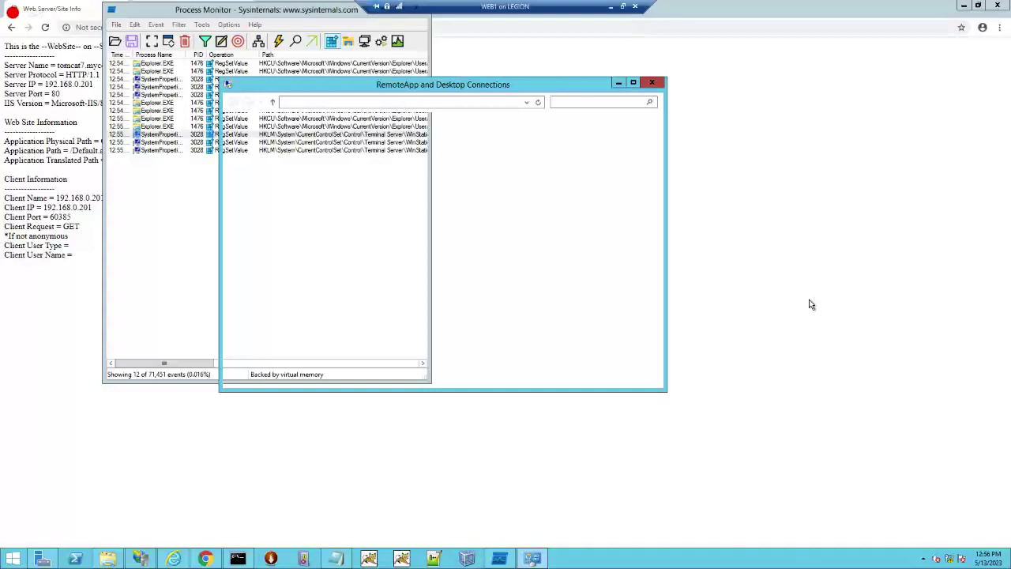
{"action": "key", "text": "alt+Tab"}
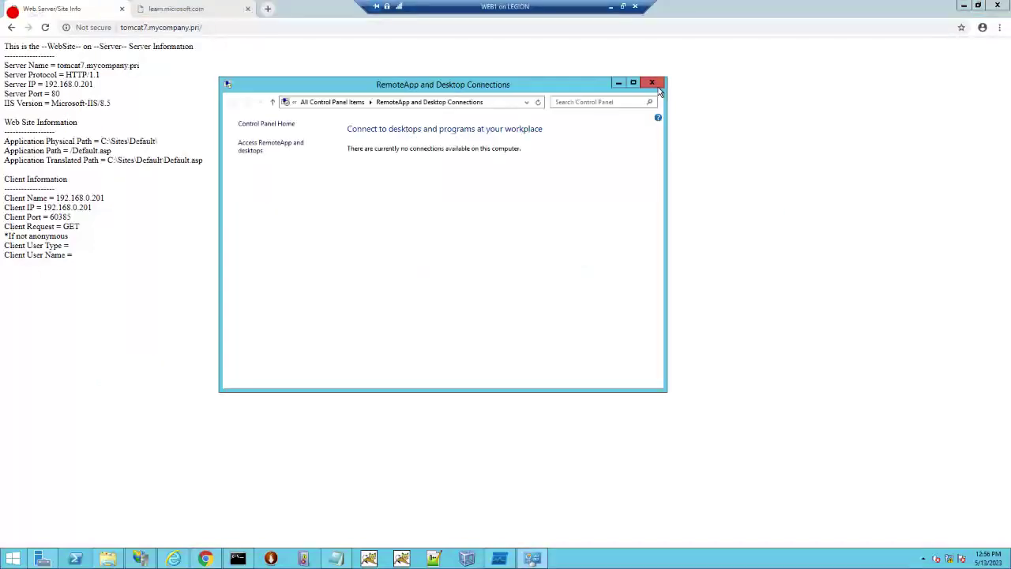
Step: Search 'remote' again, open 'Allow remote access to your computer', and move System Properties right
{"action": "left_click", "coordinate": [657, 87]}
{"action": "key", "text": "super"}
{"action": "type", "text": "rem"}
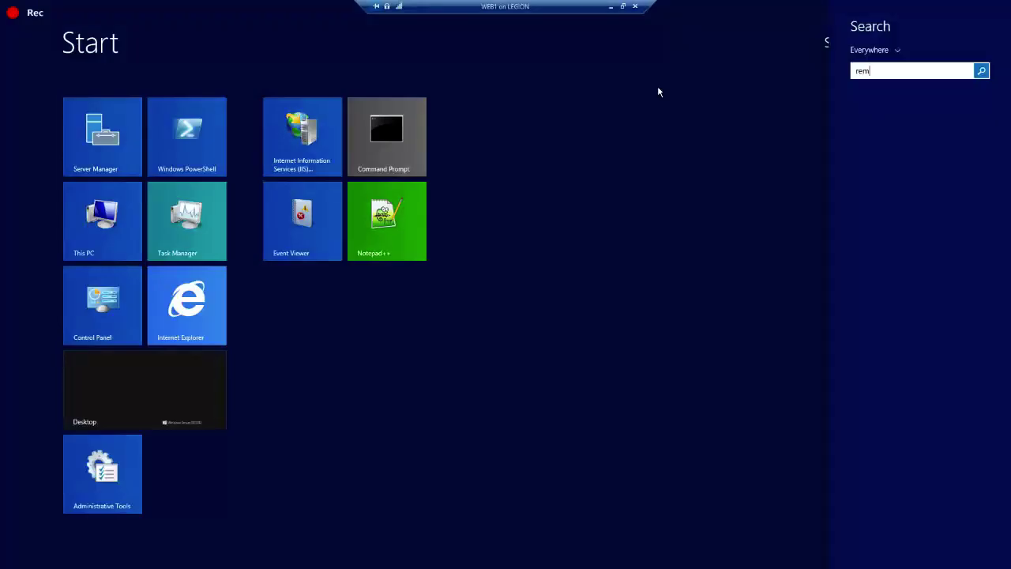
{"action": "type", "text": "ote Desktop Connection"}
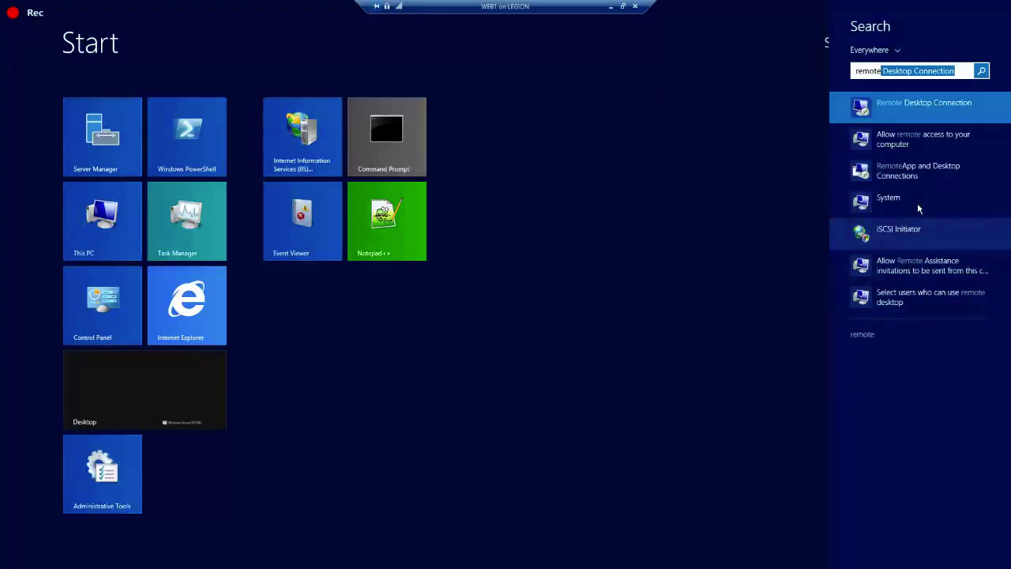
{"action": "left_click", "coordinate": [940, 151]}
{"action": "left_click_drag", "start_coordinate": [183, 67], "coordinate": [480, 79]}
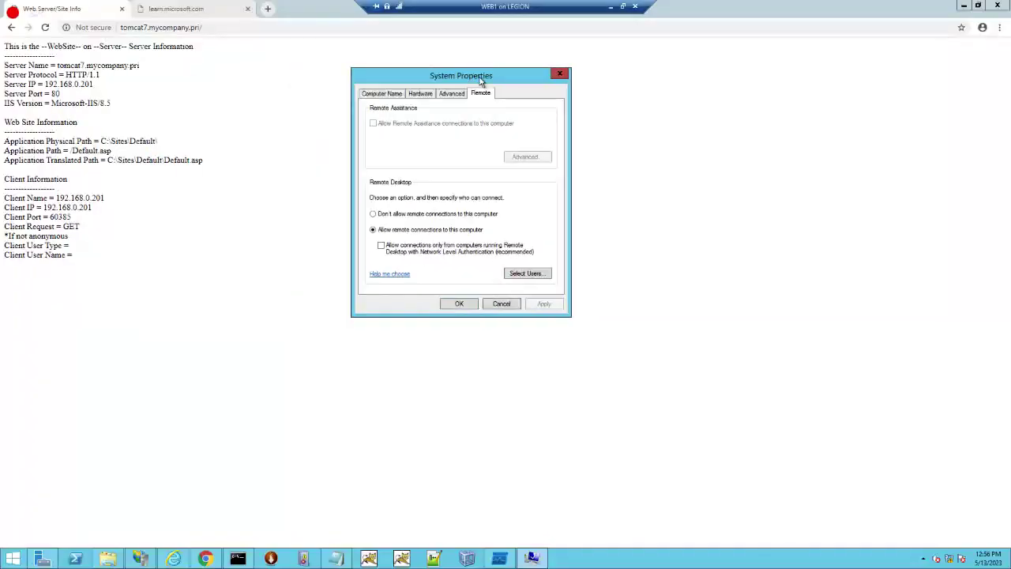
Step: Clear Process Monitor's events and remove the 'Operation is RegSetValue' include condition from the filter
{"action": "key", "text": "alt+Tab"}
{"action": "key", "text": "alt+Tab"}
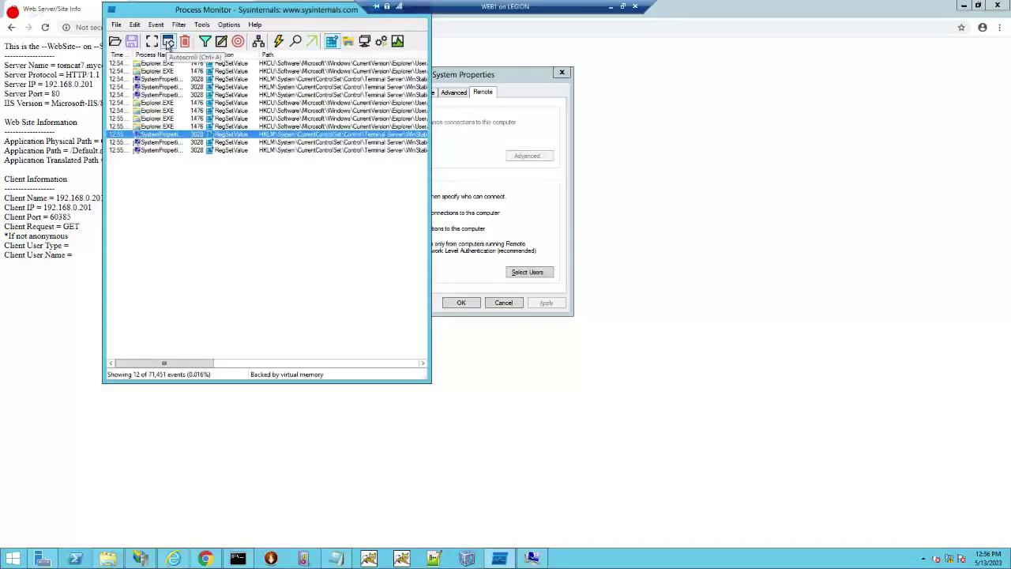
{"action": "left_click", "coordinate": [184, 42]}
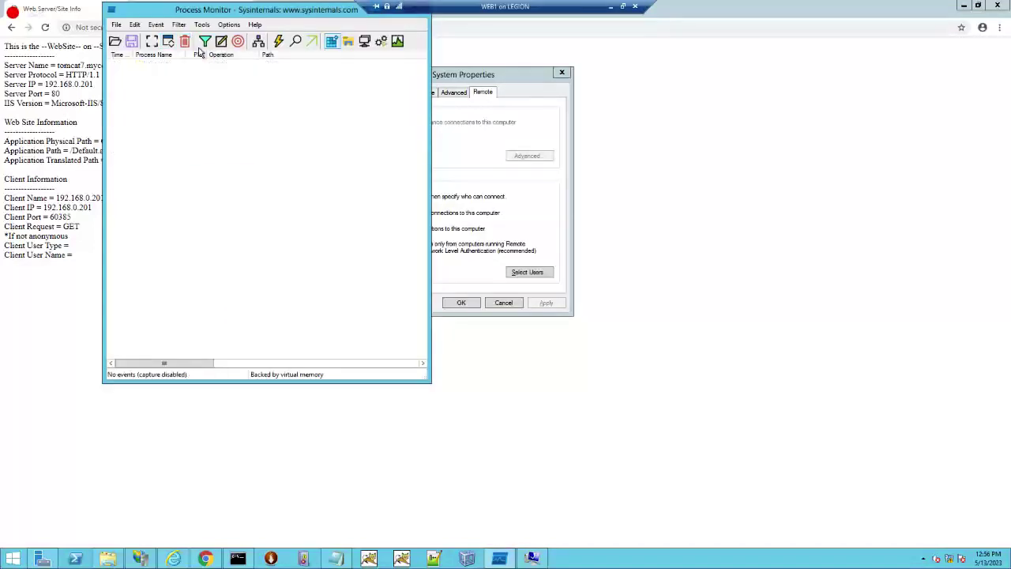
{"action": "left_click", "coordinate": [205, 41]}
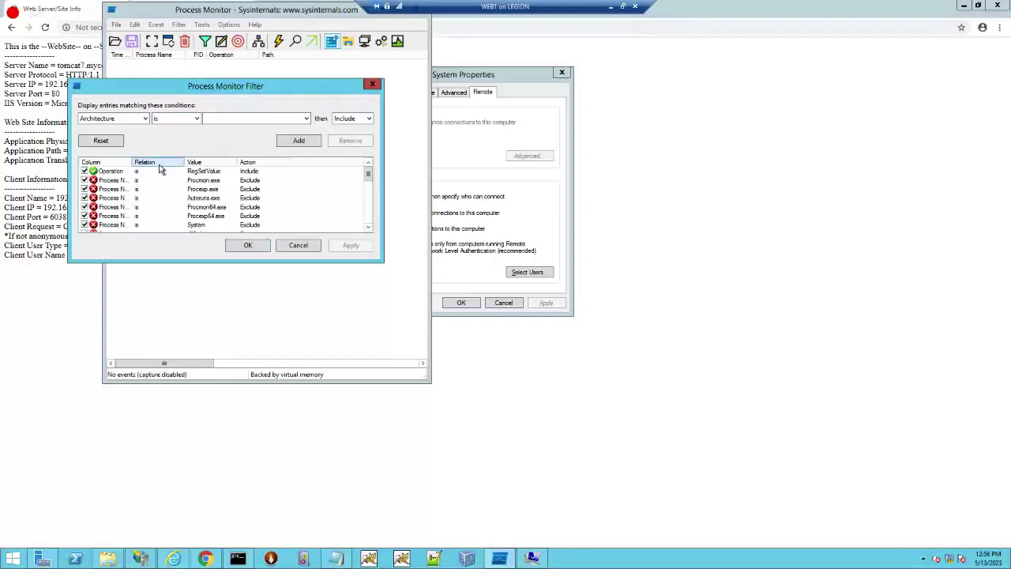
{"action": "left_click", "coordinate": [147, 172]}
{"action": "left_click", "coordinate": [362, 141]}
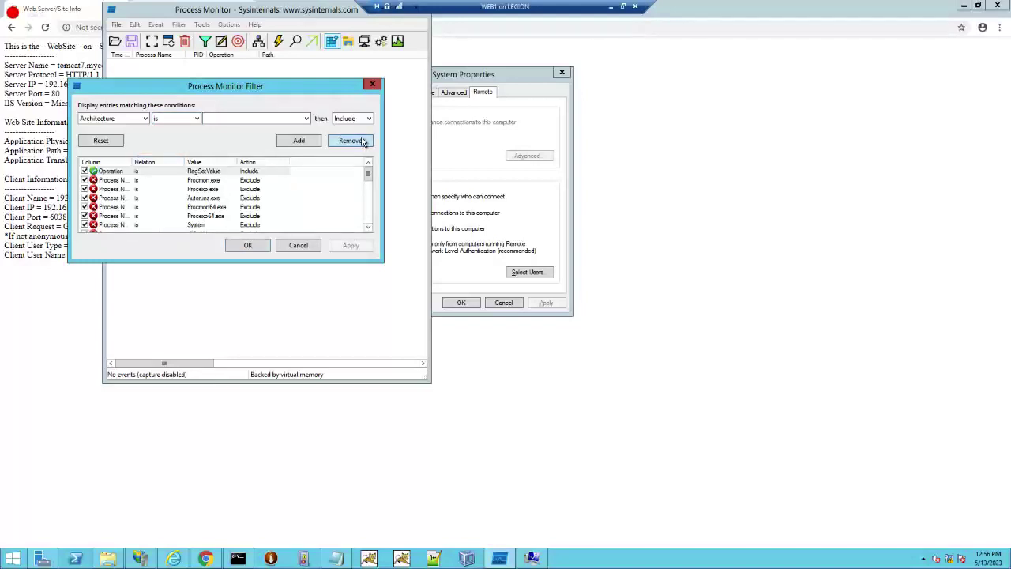
{"action": "left_click", "coordinate": [260, 246]}
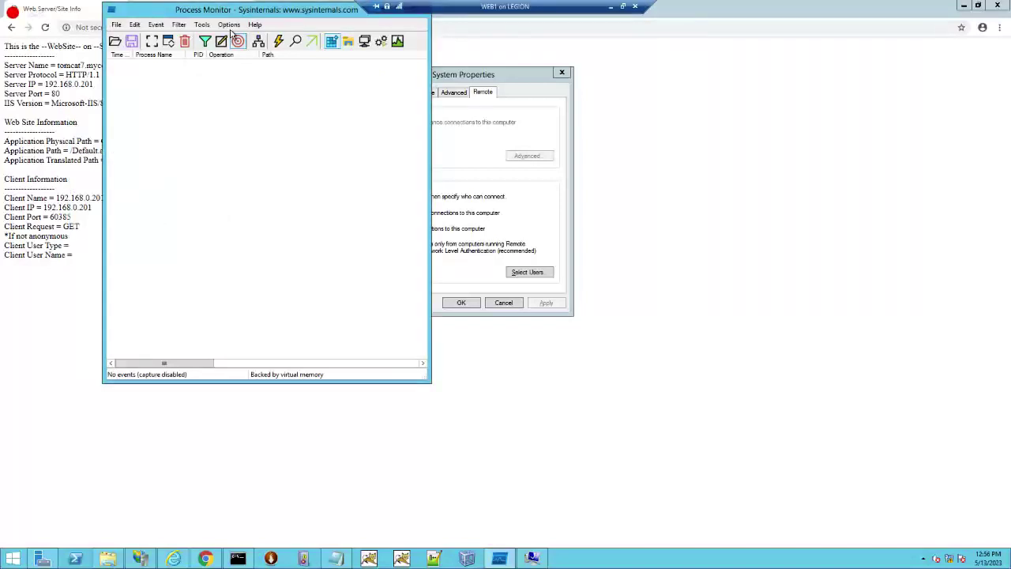
{"action": "left_click_drag", "start_coordinate": [478, 73], "coordinate": [545, 44]}
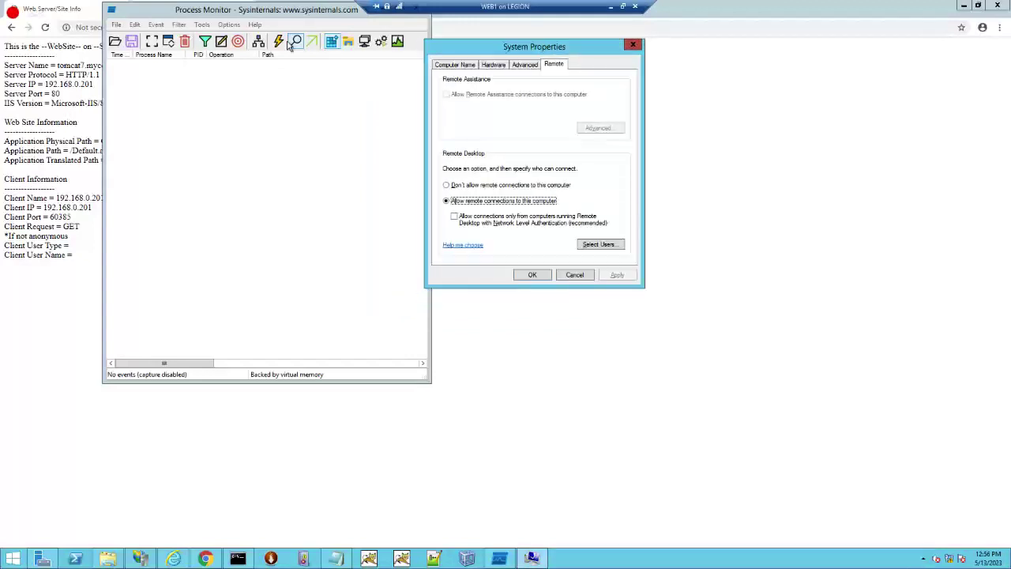
Step: Add PID include conditions for the System Properties window's process via the window target
{"action": "left_click", "coordinate": [238, 42]}
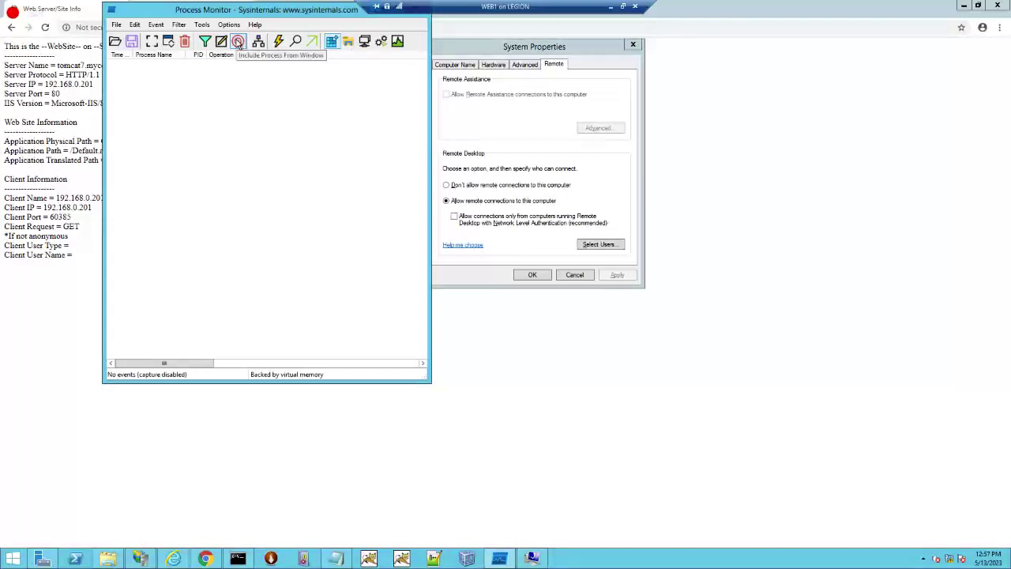
{"action": "left_click_drag", "start_coordinate": [238, 41], "coordinate": [577, 212]}
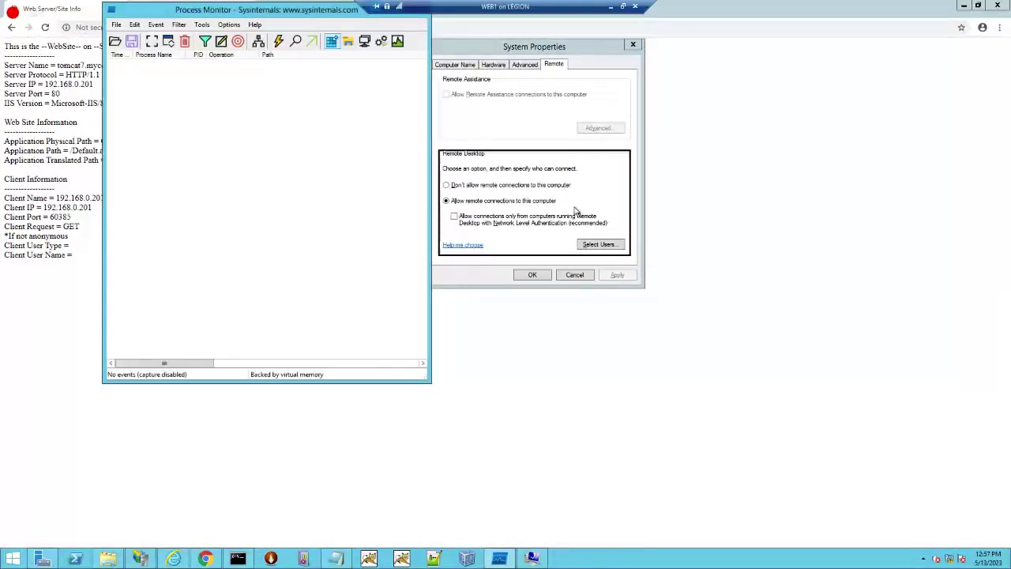
{"action": "left_click", "coordinate": [206, 43]}
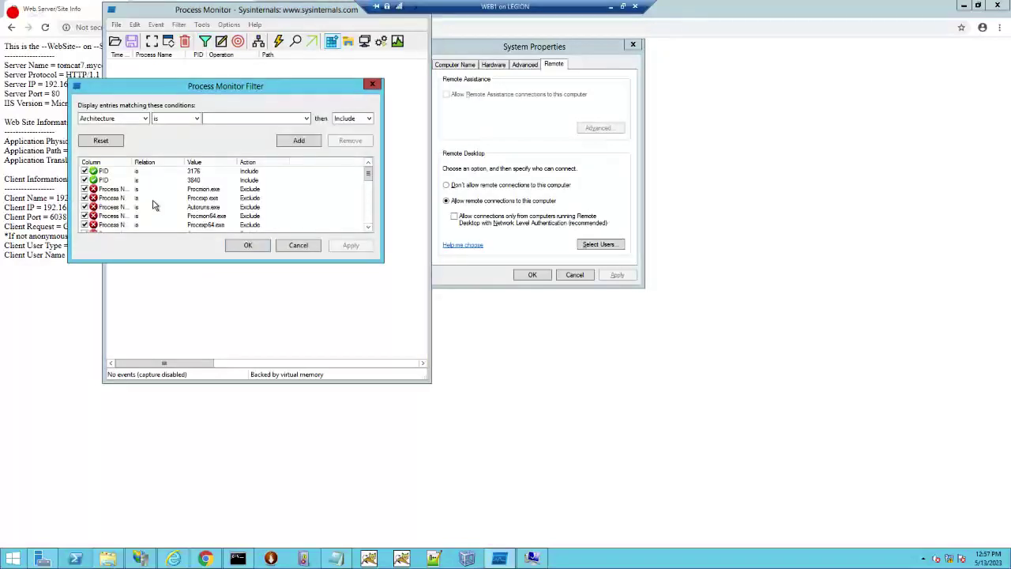
{"action": "left_click", "coordinate": [188, 171]}
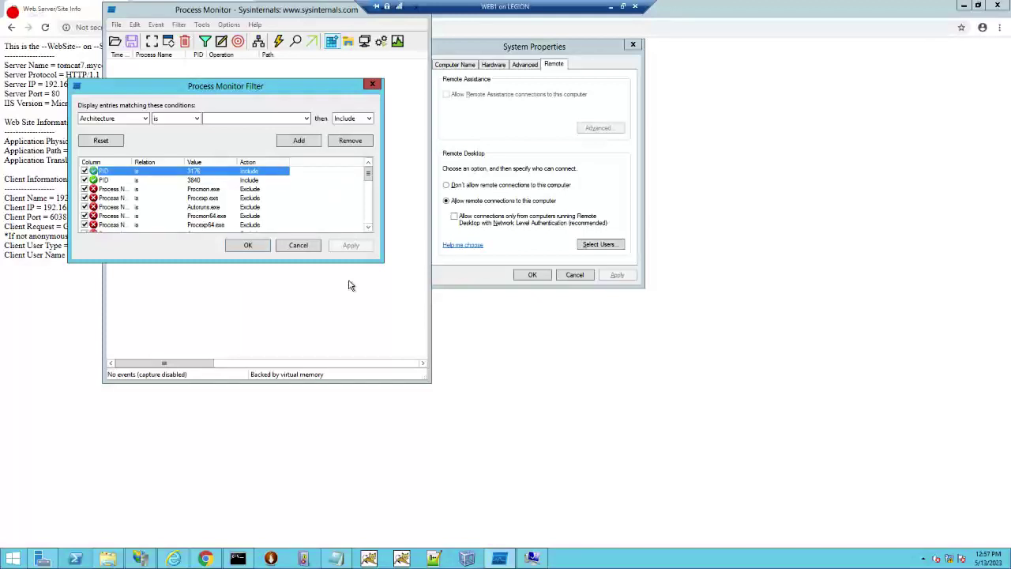
Step: Show Task Manager's Details tab listing every process with its PID
{"action": "key", "text": "ctrl+shift+Escape"}
{"action": "left_click", "coordinate": [357, 96]}
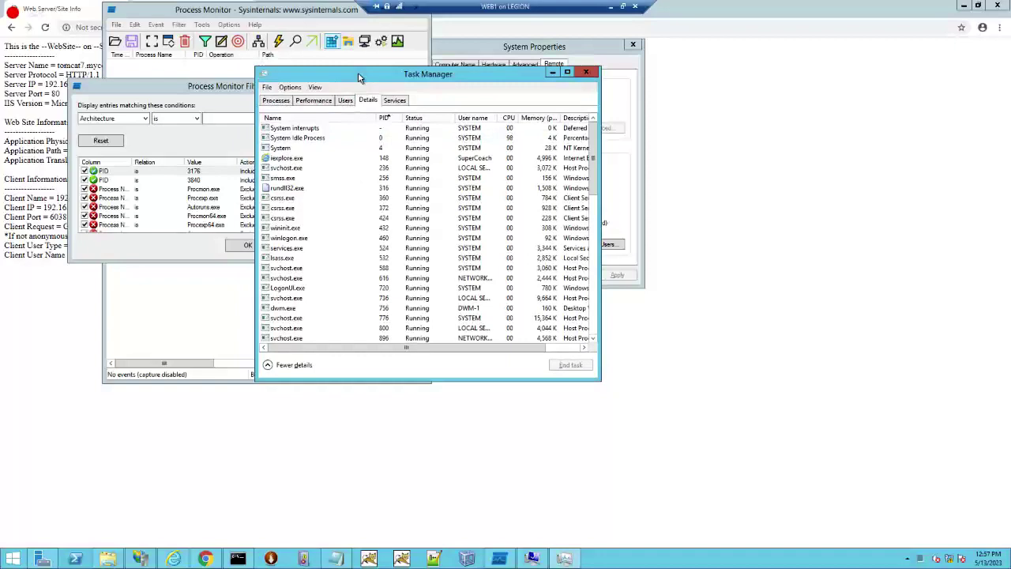
{"action": "left_click_drag", "start_coordinate": [358, 78], "coordinate": [375, 79]}
Step: Look up PIDs 3176 (chrome.exe) and 3840 in Task Manager's Details list
{"action": "scroll", "coordinate": [326, 282], "scroll_direction": "down", "scroll_amount": 10}
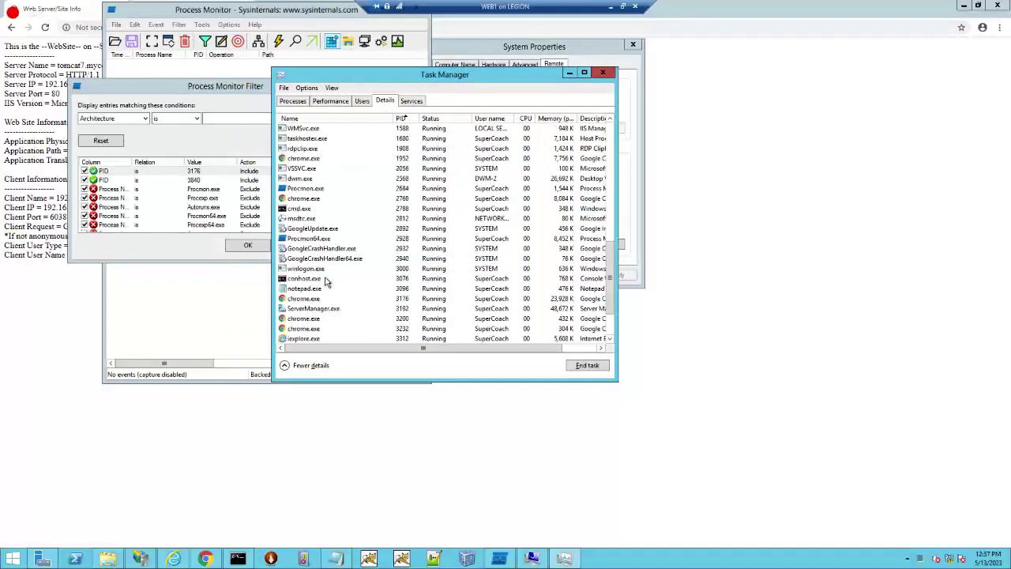
{"action": "scroll", "coordinate": [326, 281], "scroll_direction": "up", "scroll_amount": 7}
{"action": "scroll", "coordinate": [326, 282], "scroll_direction": "down", "scroll_amount": 12}
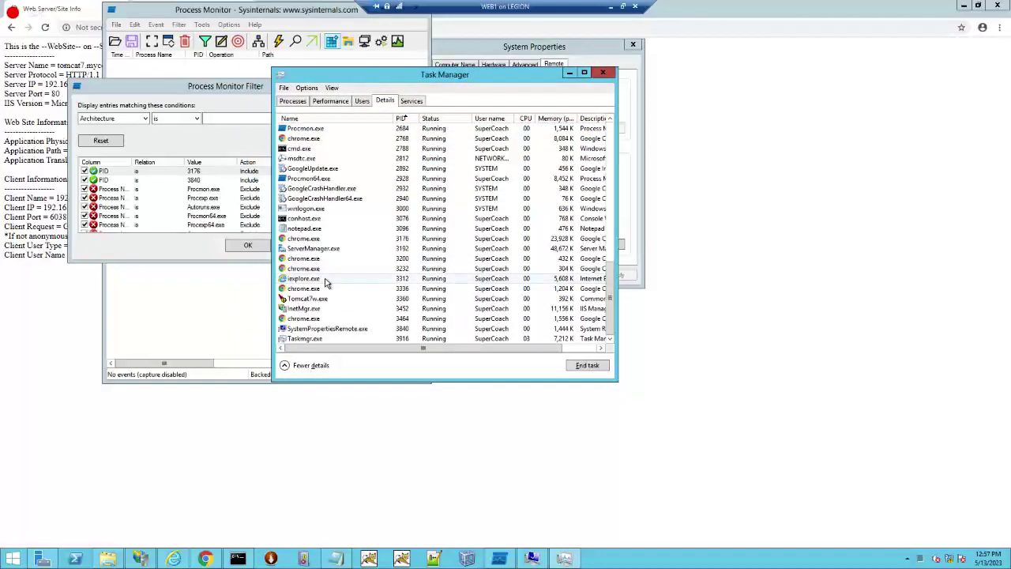
{"action": "left_click", "coordinate": [416, 240]}
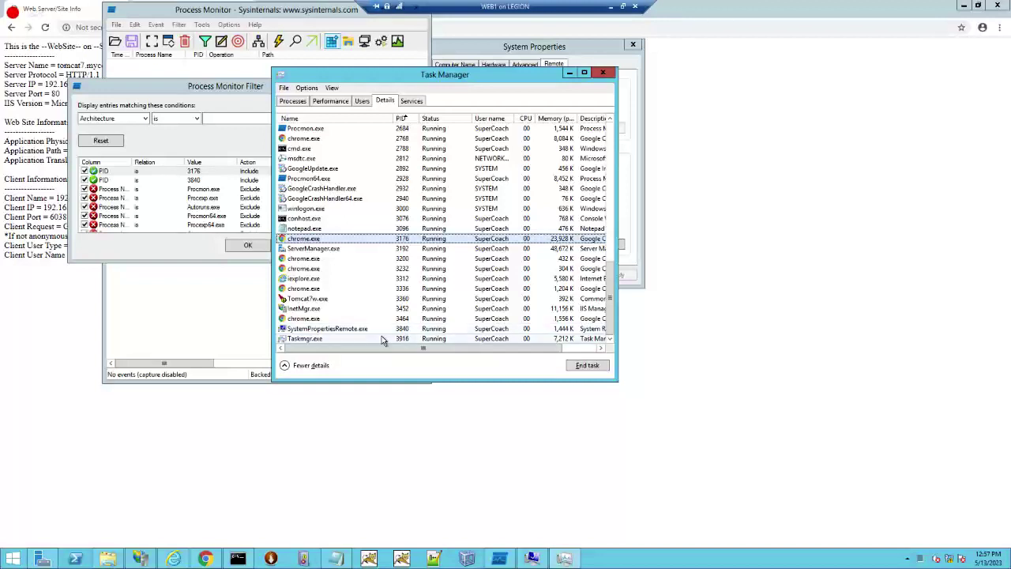
{"action": "left_click", "coordinate": [382, 332]}
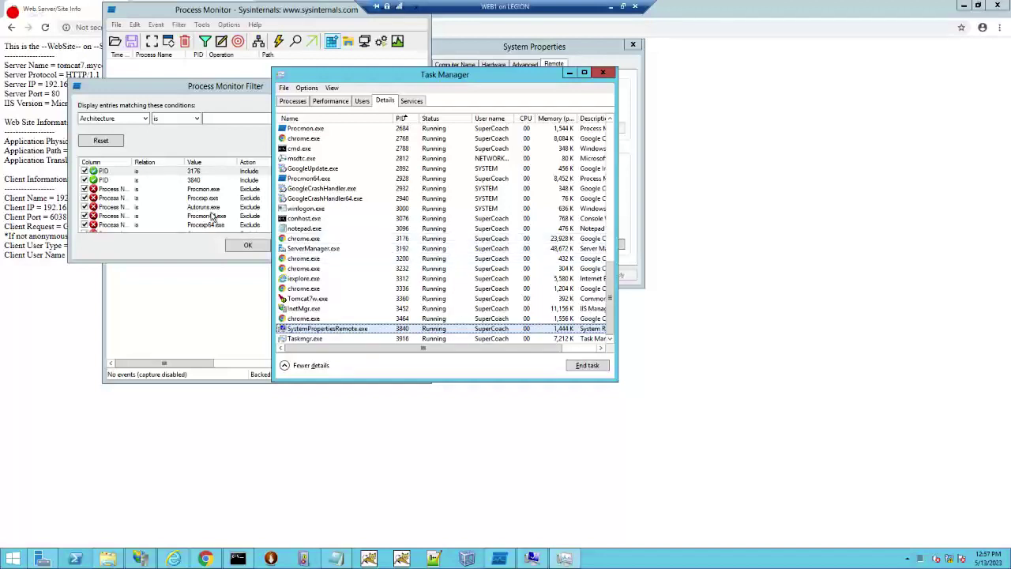
Step: Remove the PID 3176 filter rule and confirm PID 3840 is SystemPropertiesRemote.exe
{"action": "left_click", "coordinate": [197, 171]}
{"action": "left_click", "coordinate": [349, 140]}
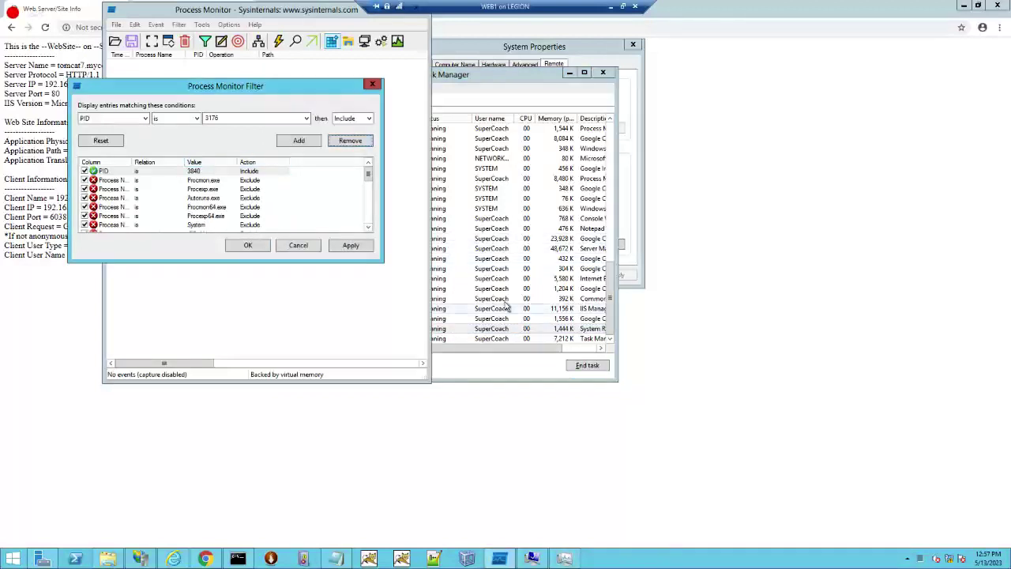
{"action": "left_click", "coordinate": [474, 300]}
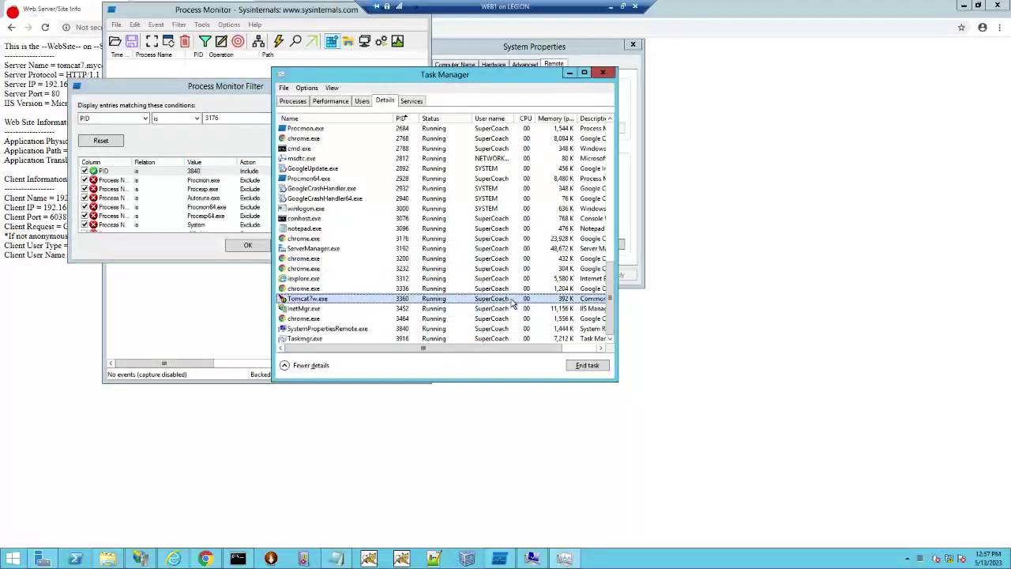
{"action": "left_click", "coordinate": [398, 330]}
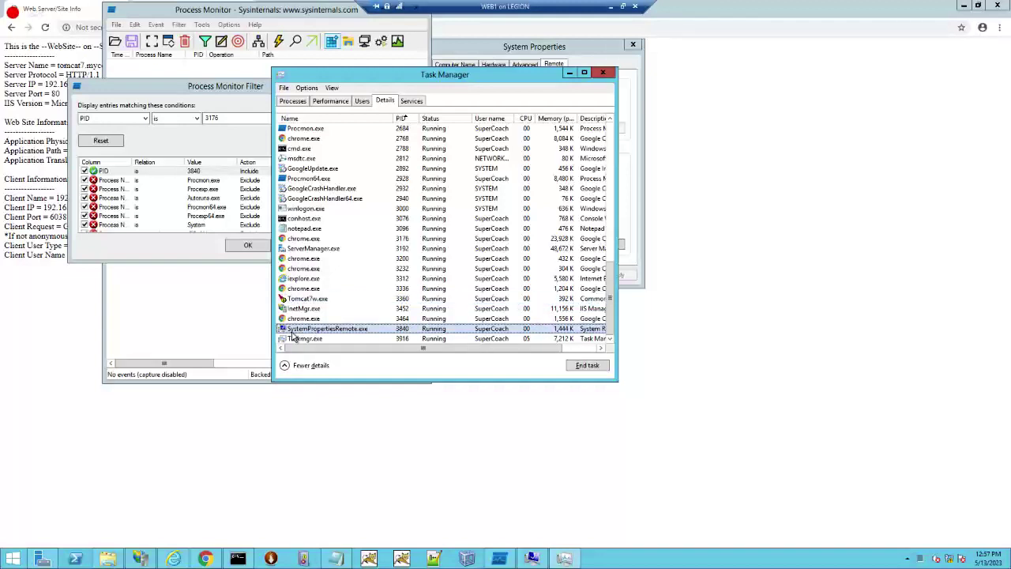
Step: Accept the PID 3840 filter, tick Network Level Authentication, start capturing, and apply the change
{"action": "left_click", "coordinate": [248, 245]}
{"action": "left_click_drag", "start_coordinate": [545, 76], "coordinate": [908, 101]}
{"action": "left_click", "coordinate": [455, 221]}
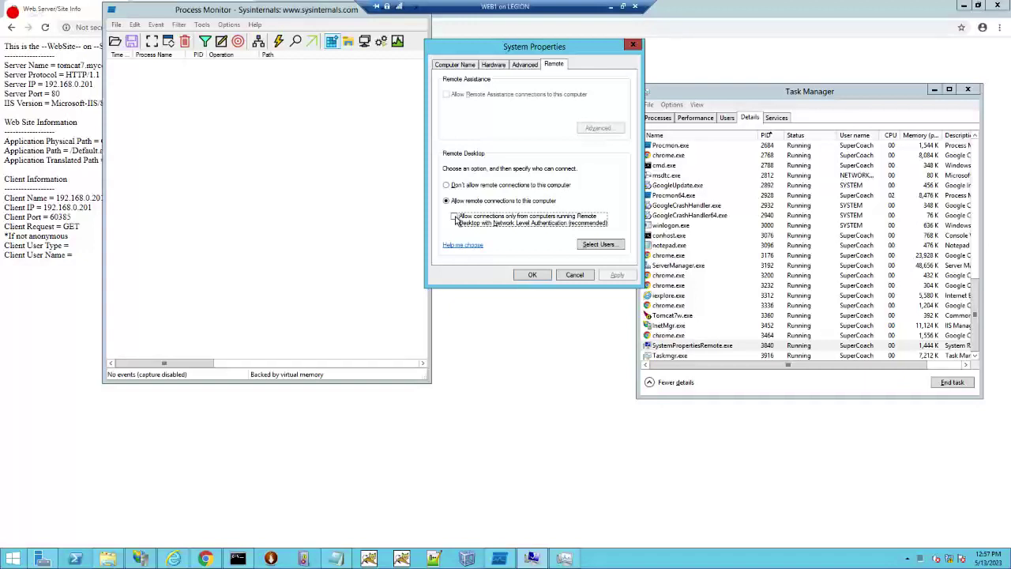
{"action": "left_click", "coordinate": [456, 220]}
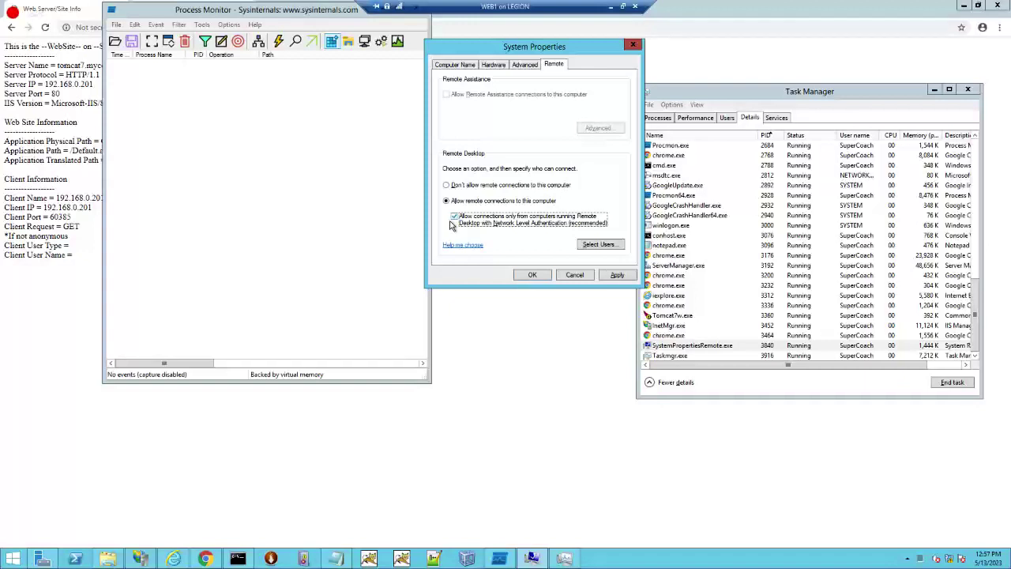
{"action": "left_click", "coordinate": [152, 41]}
{"action": "left_click", "coordinate": [617, 274]}
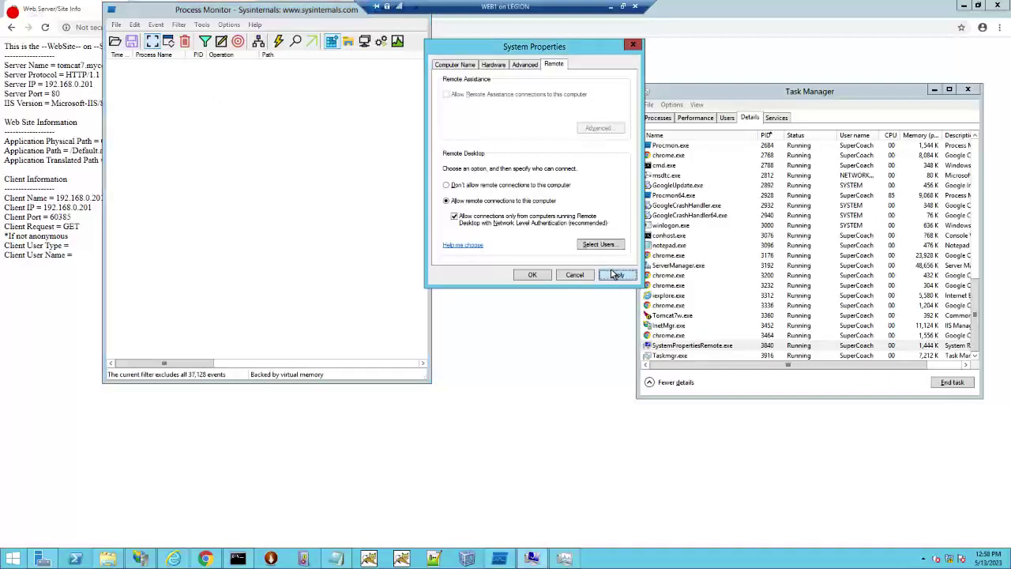
{"action": "left_click", "coordinate": [152, 44]}
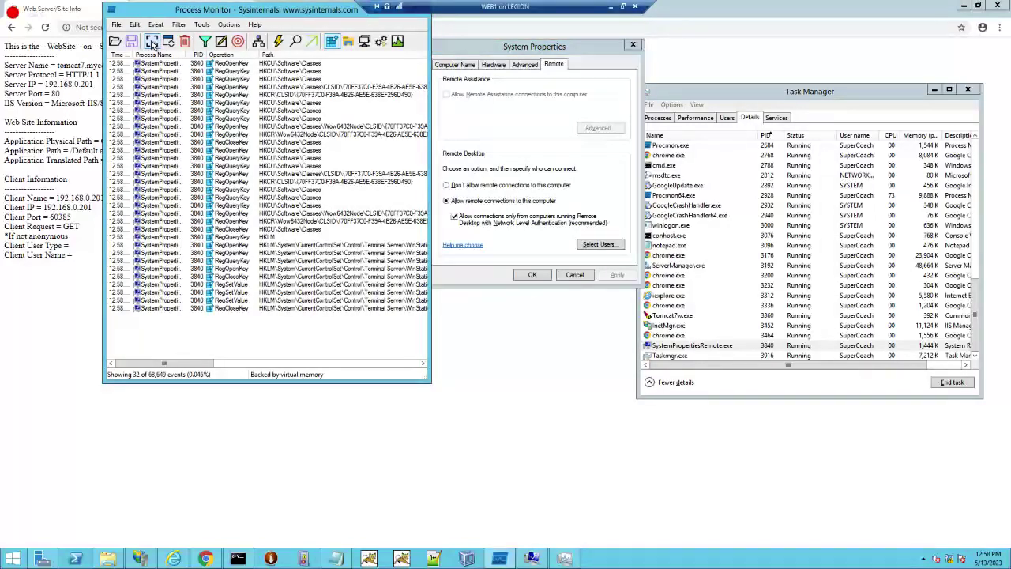
Step: Widen Process Monitor and inspect the RDP-Tcp UserAuthentication RegSetValue write (data 1) and nearby registry events
{"action": "left_click_drag", "start_coordinate": [431, 383], "coordinate": [999, 423]}
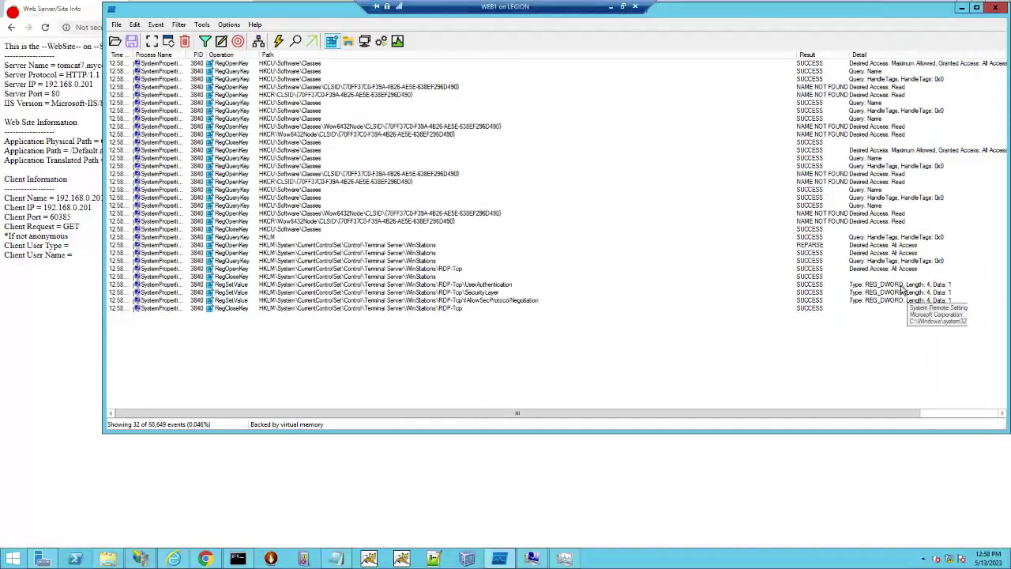
{"action": "left_click", "coordinate": [902, 286]}
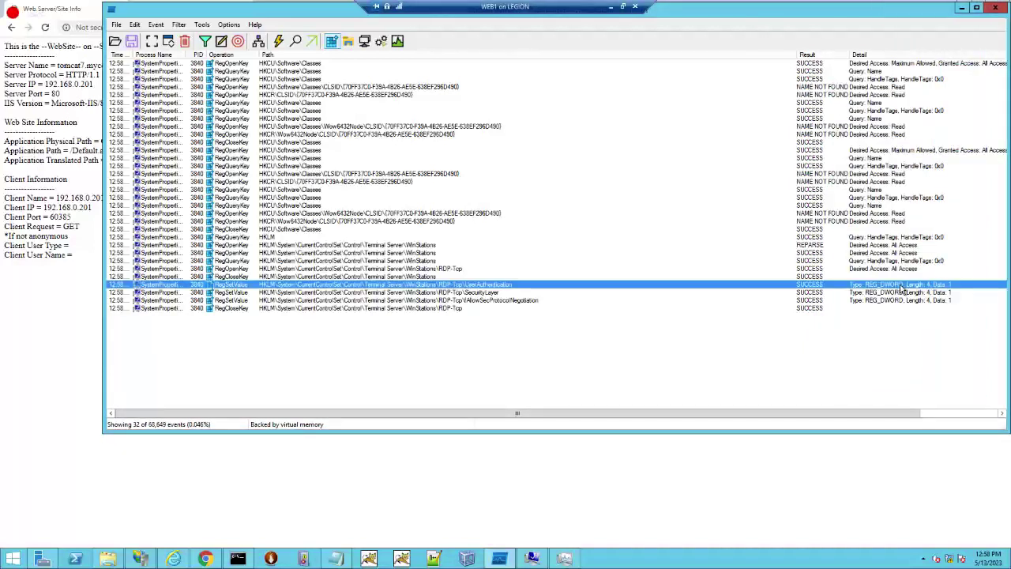
{"action": "left_click", "coordinate": [855, 214]}
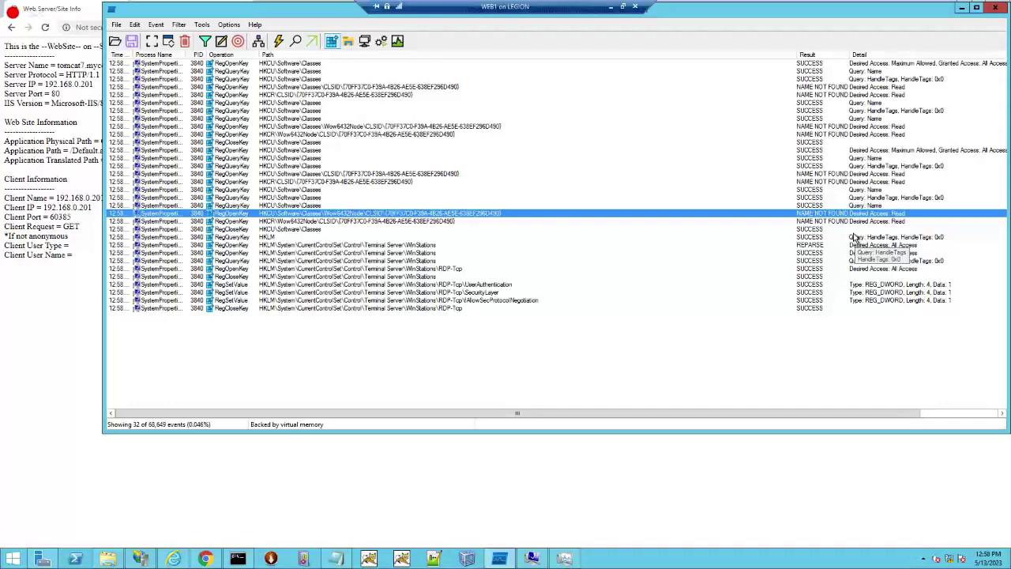
{"action": "left_click", "coordinate": [850, 228]}
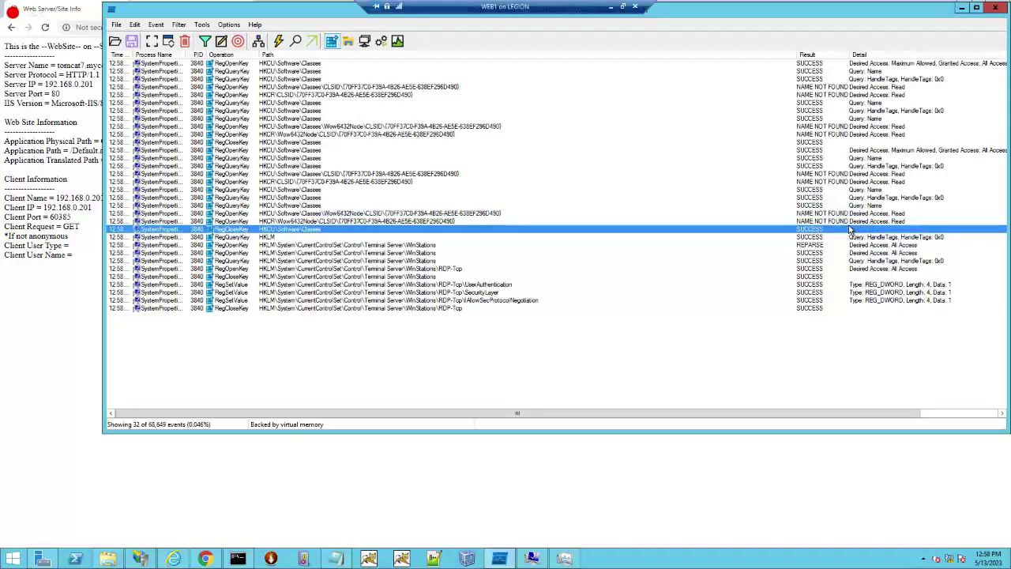
{"action": "left_click", "coordinate": [852, 221]}
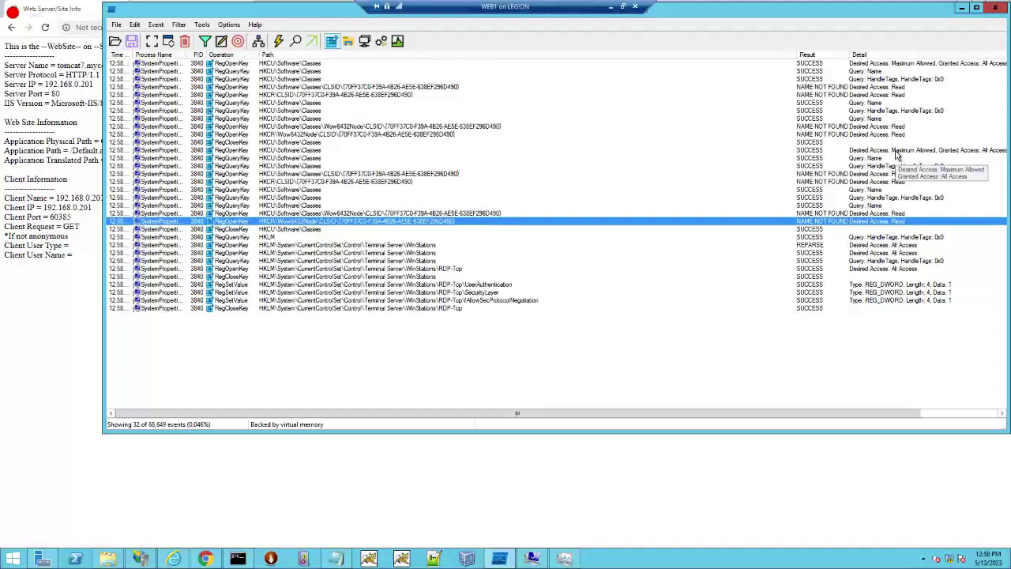
{"action": "key", "text": "alt+Tab"}
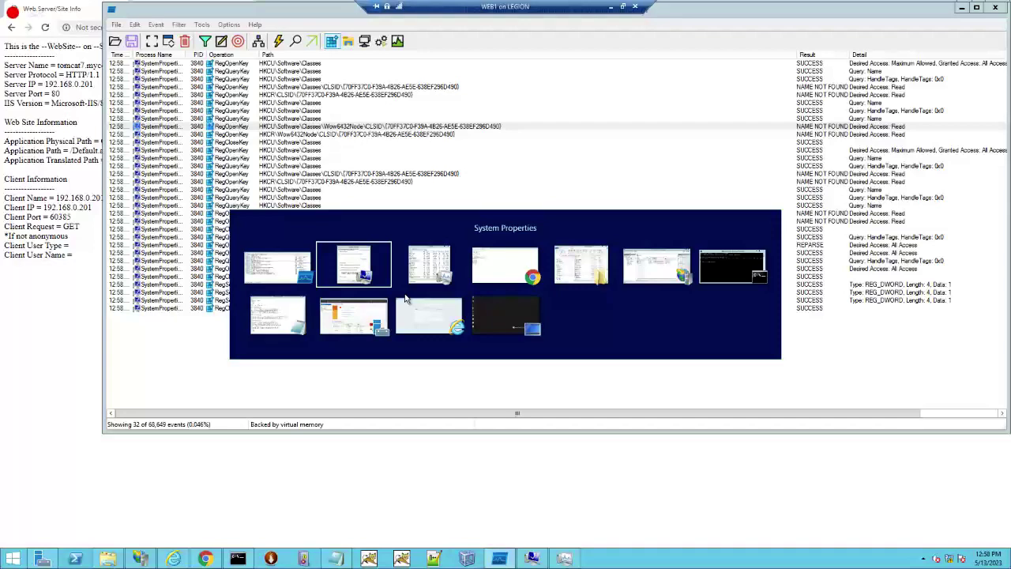
Step: Untick the Network Level Authentication requirement in System Properties and apply it while Process Monitor records
{"action": "key", "text": "alt+Tab"}
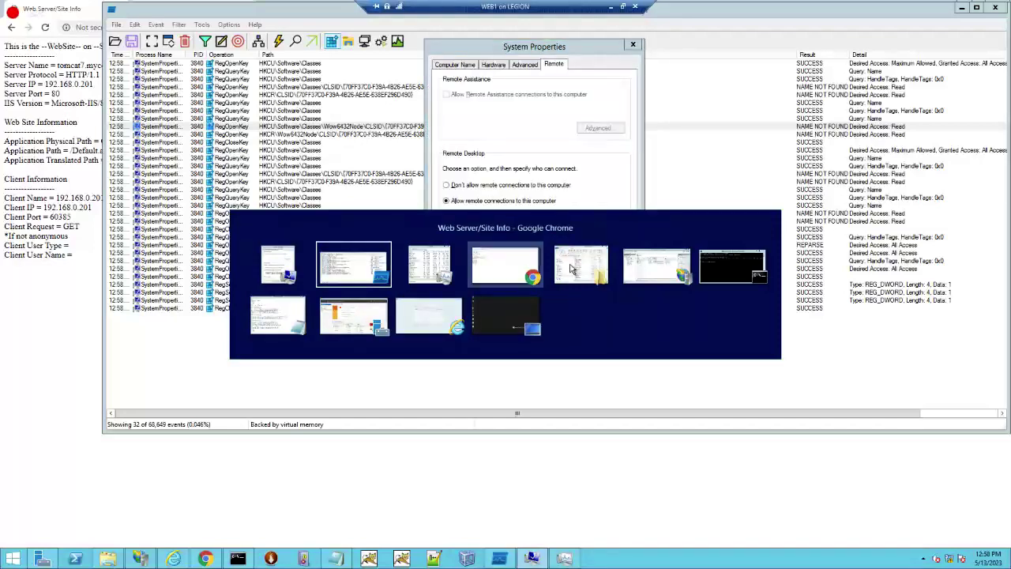
{"action": "key", "text": "shift+Tab"}
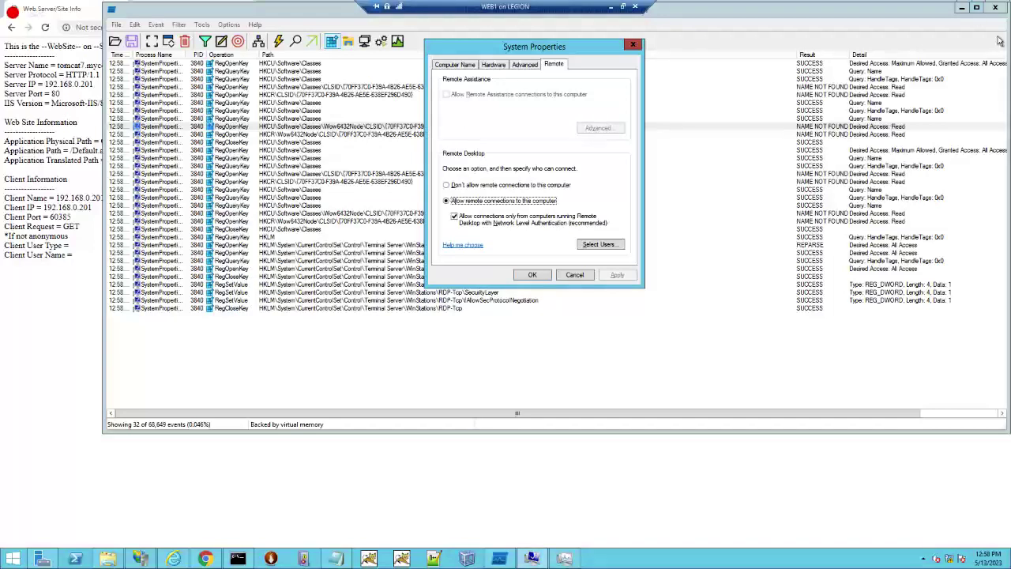
{"action": "left_click_drag", "start_coordinate": [1009, 124], "coordinate": [462, 124]}
{"action": "left_click_drag", "start_coordinate": [526, 48], "coordinate": [636, 47]}
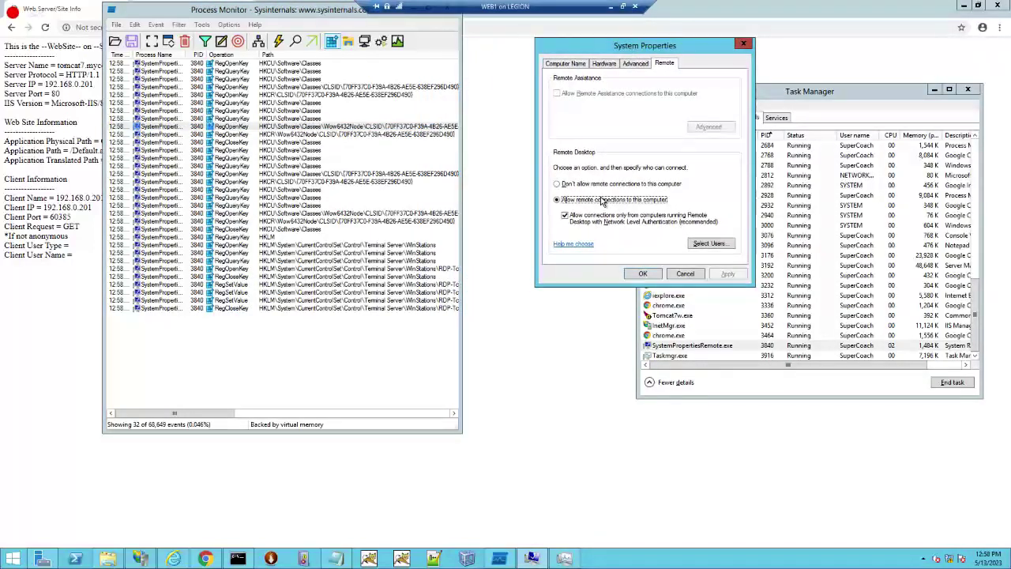
{"action": "left_click", "coordinate": [564, 216]}
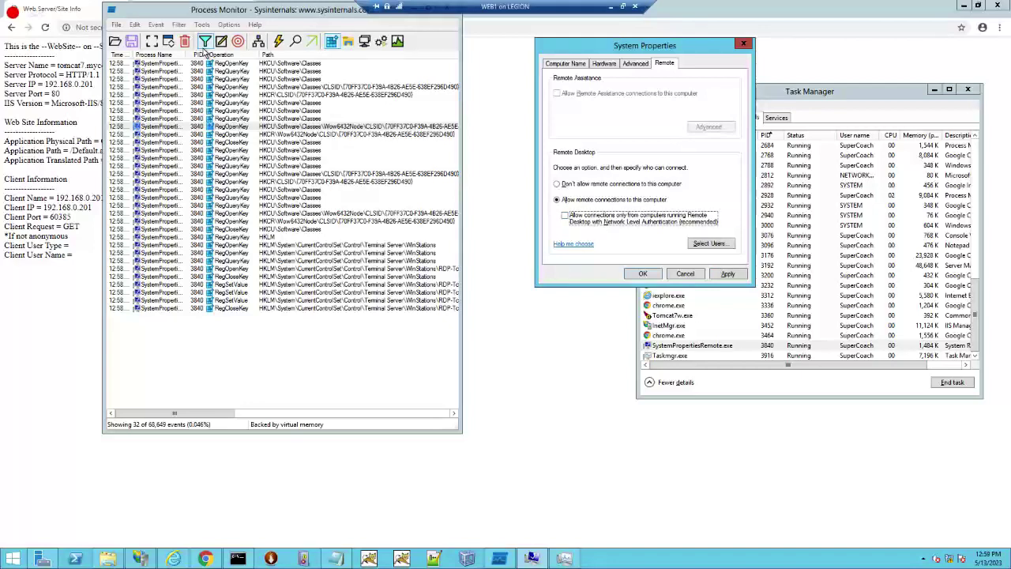
{"action": "left_click", "coordinate": [152, 41]}
{"action": "left_click", "coordinate": [726, 273]}
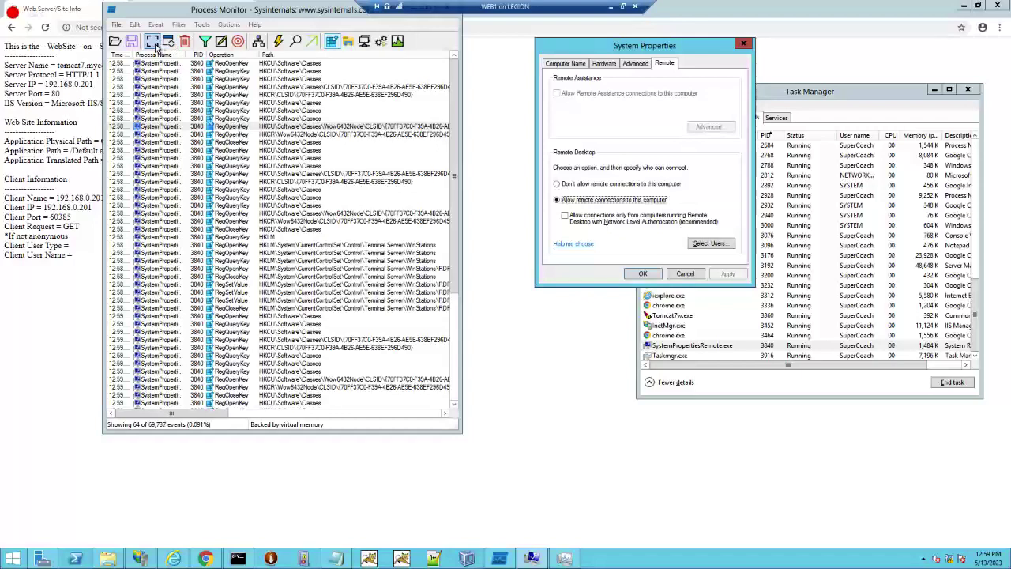
{"action": "left_click", "coordinate": [169, 42]}
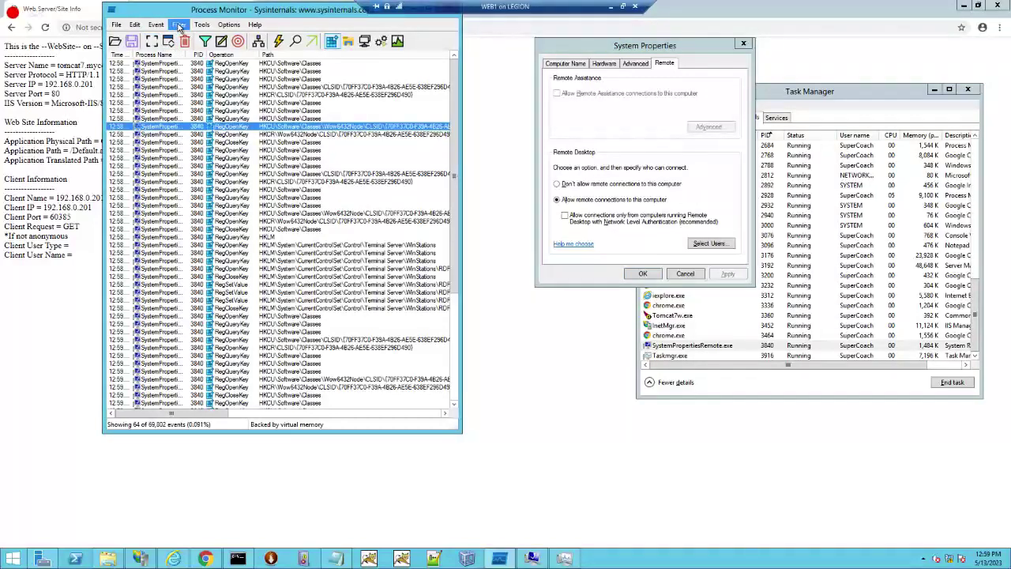
Step: Maximize Process Monitor and compare the 12:58 UserAuthentication write (data 1) with the 12:59 one (data 0)
{"action": "double_click", "coordinate": [184, 16]}
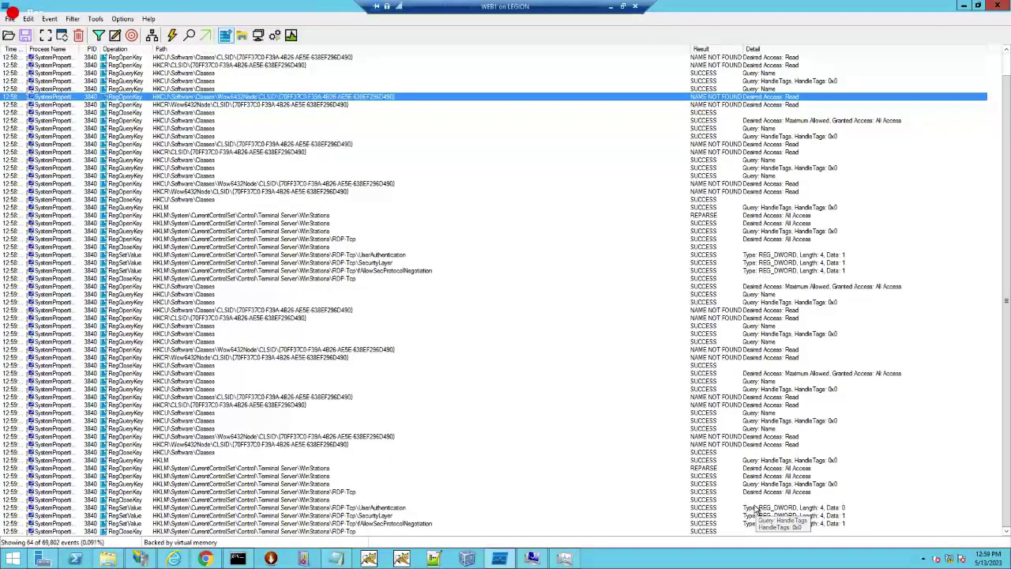
{"action": "left_click", "coordinate": [853, 510]}
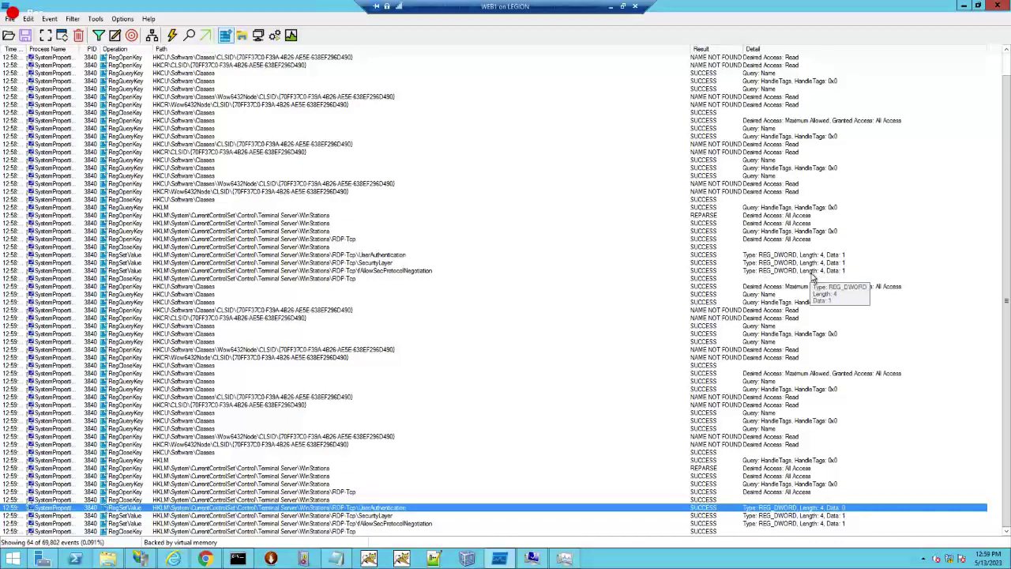
{"action": "scroll", "coordinate": [809, 276], "scroll_direction": "up", "scroll_amount": 1}
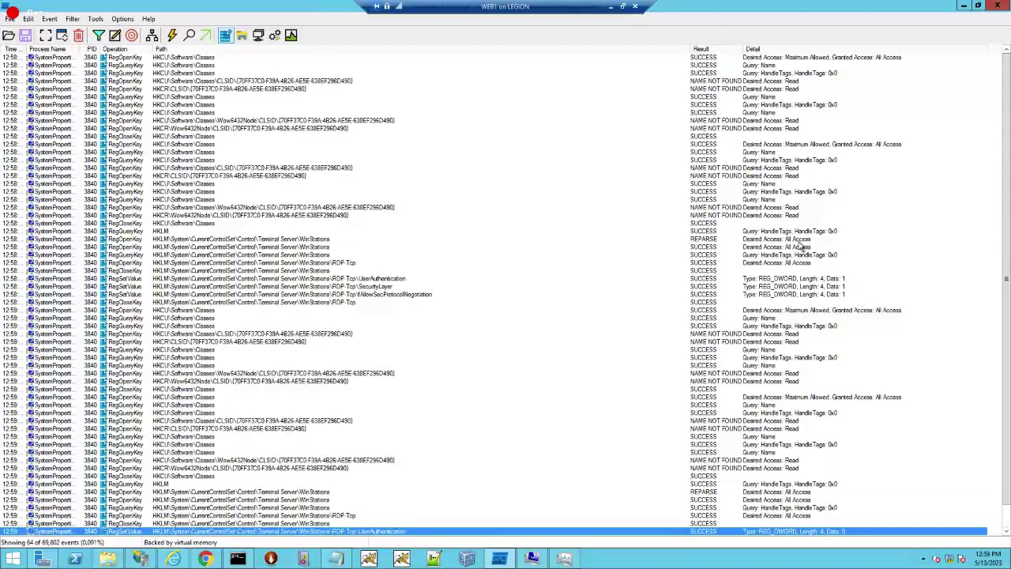
{"action": "left_click", "coordinate": [766, 278]}
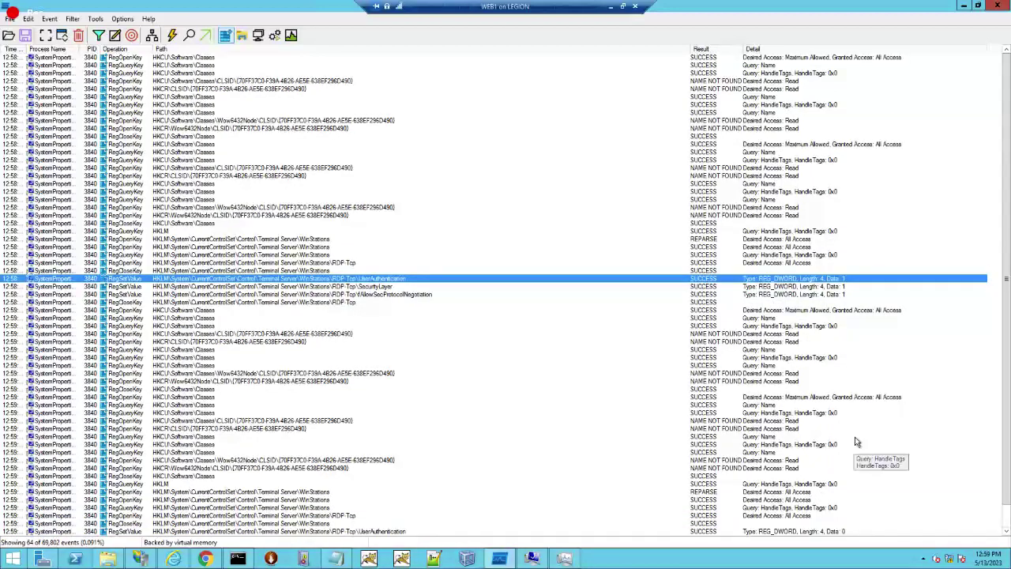
{"action": "scroll", "coordinate": [857, 441], "scroll_direction": "down", "scroll_amount": 1}
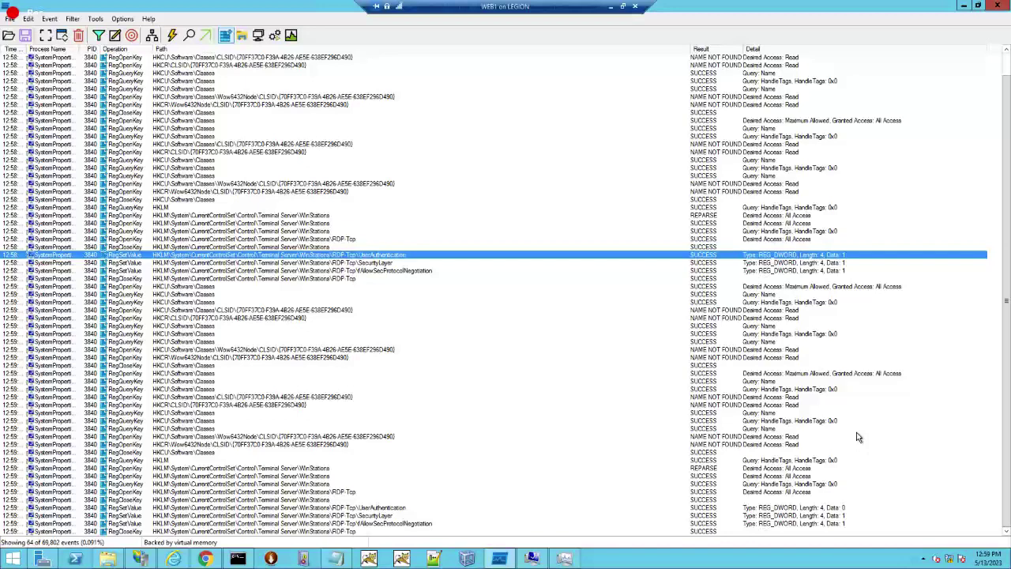
{"action": "left_click", "coordinate": [795, 509]}
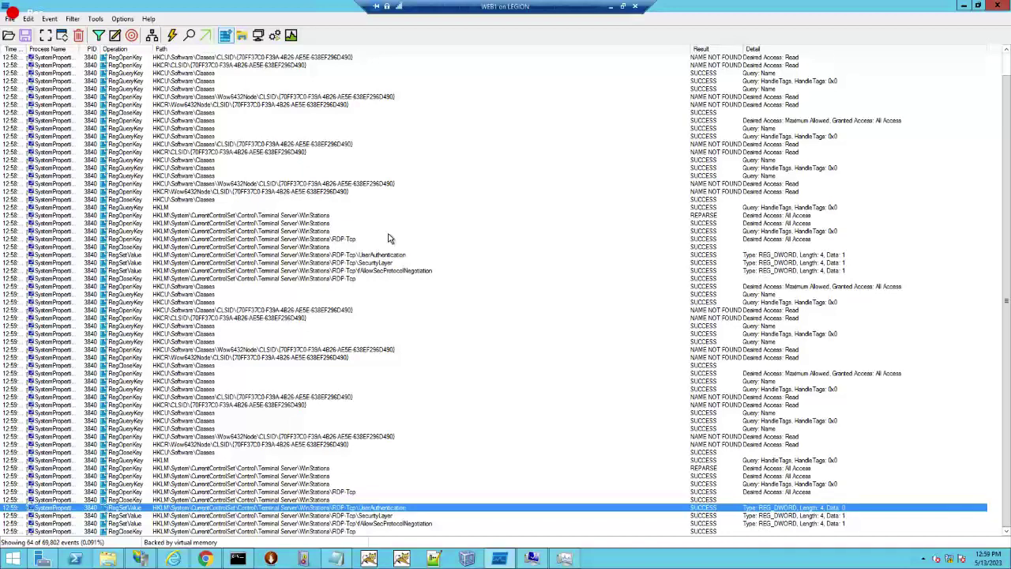
Step: Jump to the RDP-Tcp key in Registry Editor, select UserAuthentication (0), and clear Process Monitor's events
{"action": "key", "text": "Menu"}
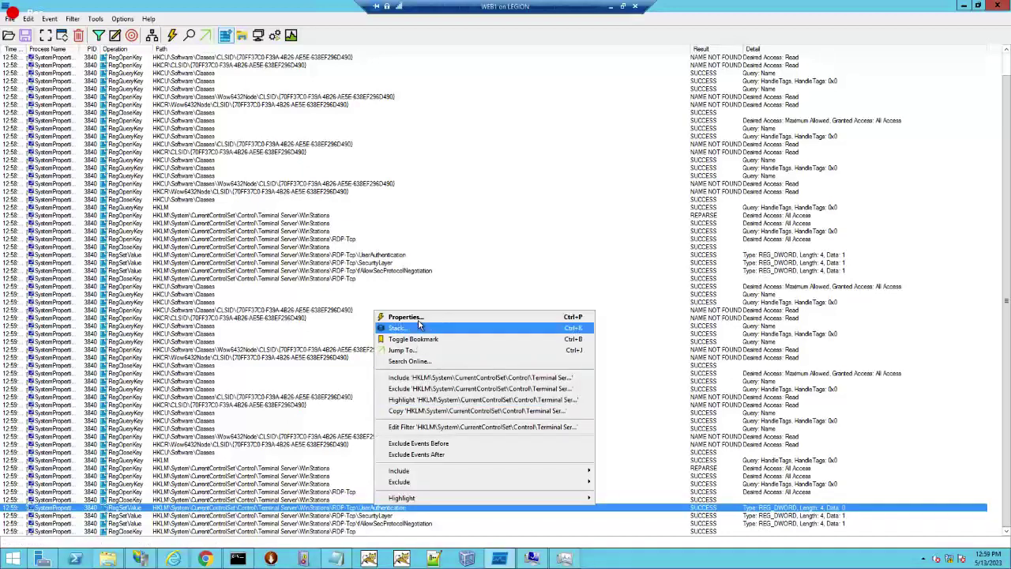
{"action": "left_click", "coordinate": [403, 350]}
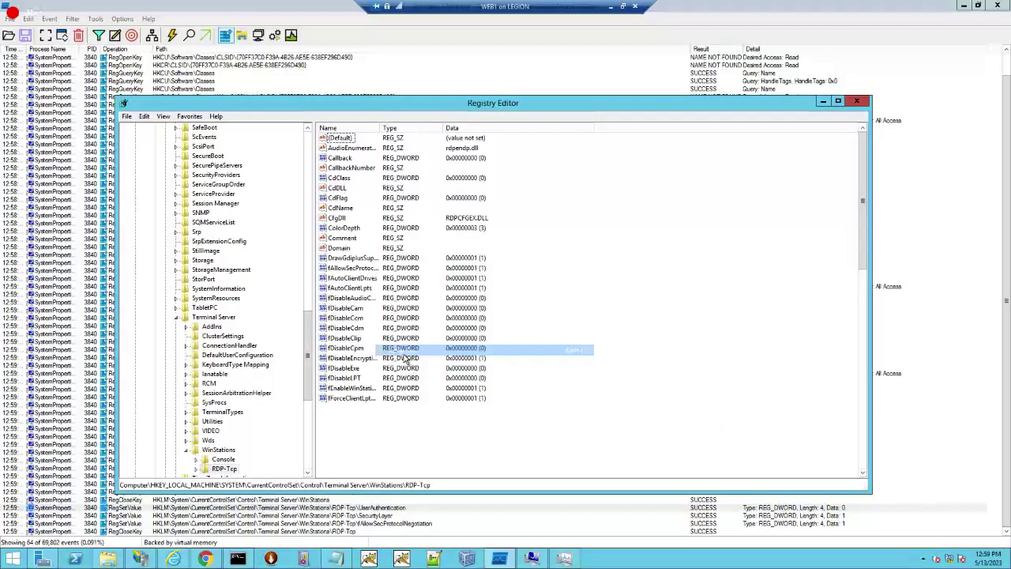
{"action": "scroll", "coordinate": [446, 387], "scroll_direction": "down", "scroll_amount": 4}
{"action": "scroll", "coordinate": [446, 387], "scroll_direction": "down", "scroll_amount": 8}
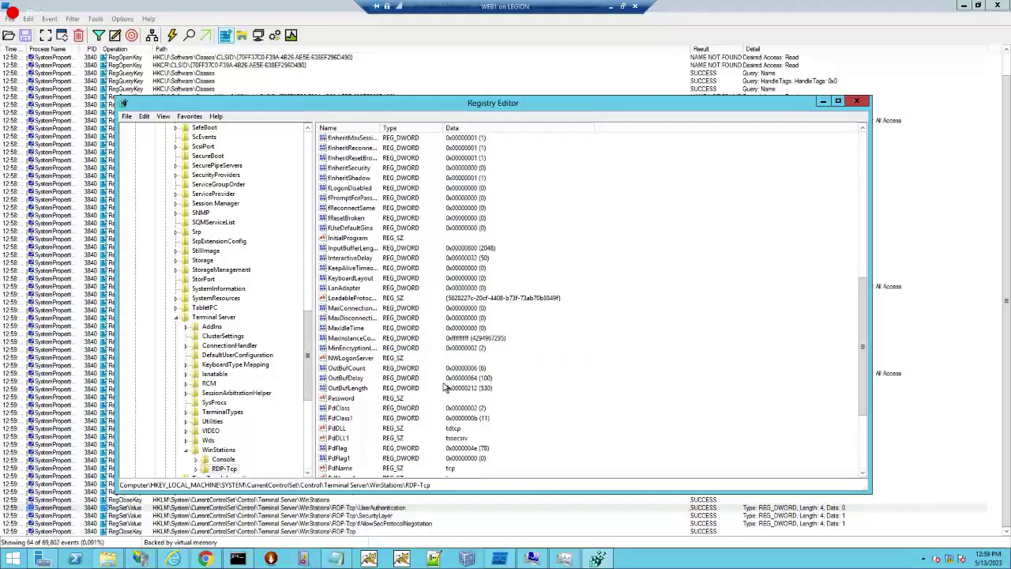
{"action": "scroll", "coordinate": [446, 387], "scroll_direction": "down", "scroll_amount": 4}
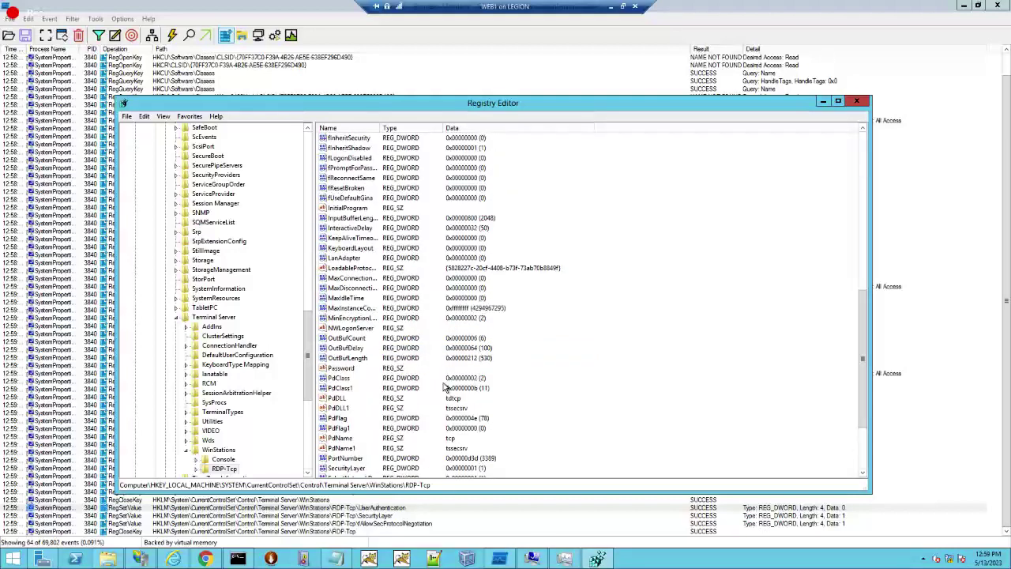
{"action": "left_click", "coordinate": [351, 408]}
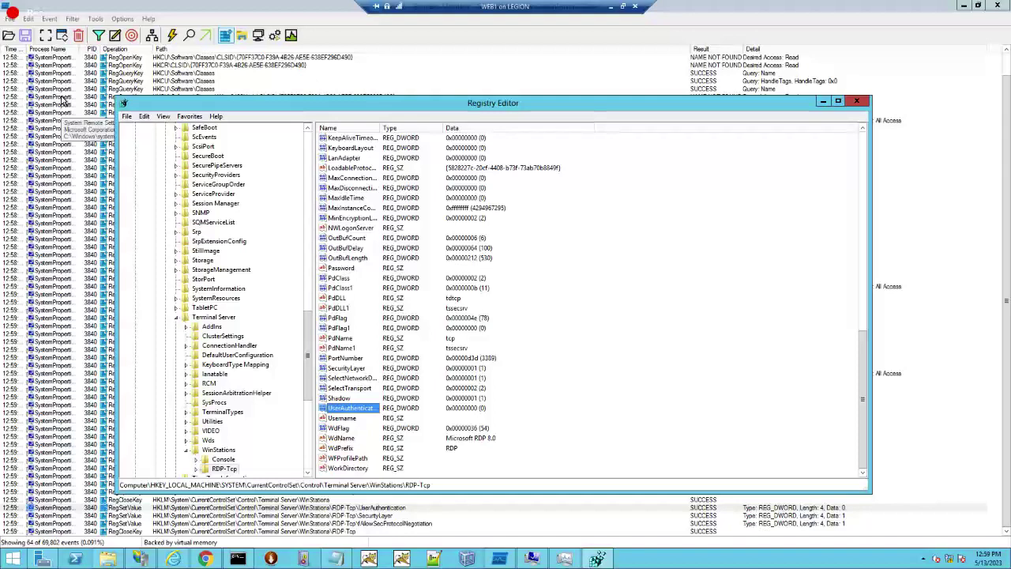
{"action": "left_click", "coordinate": [79, 35]}
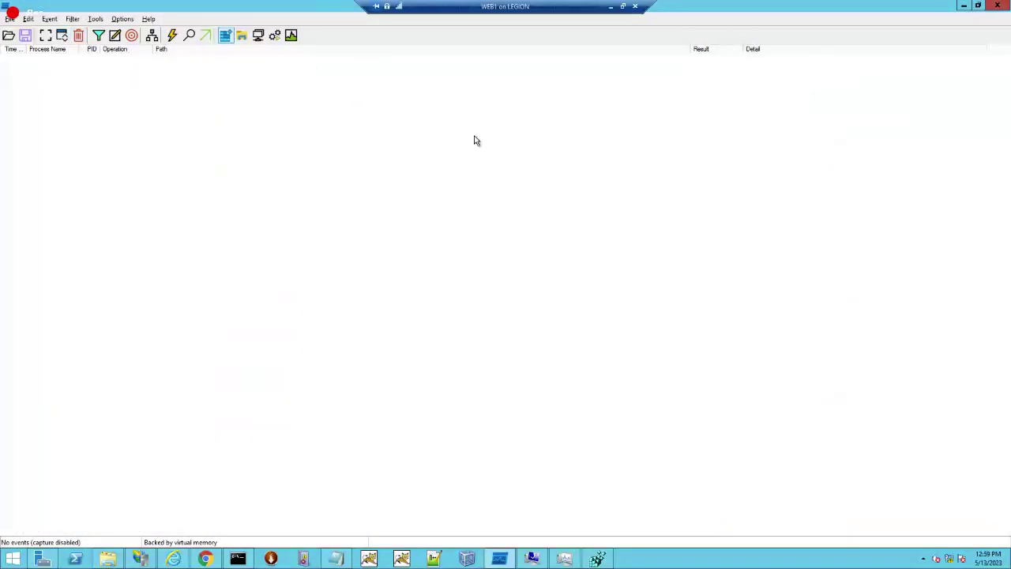
Step: Change UserAuthentication to 1 in Registry Editor, turning Process Monitor capture back on before confirming
{"action": "key", "text": "alt+Tab"}
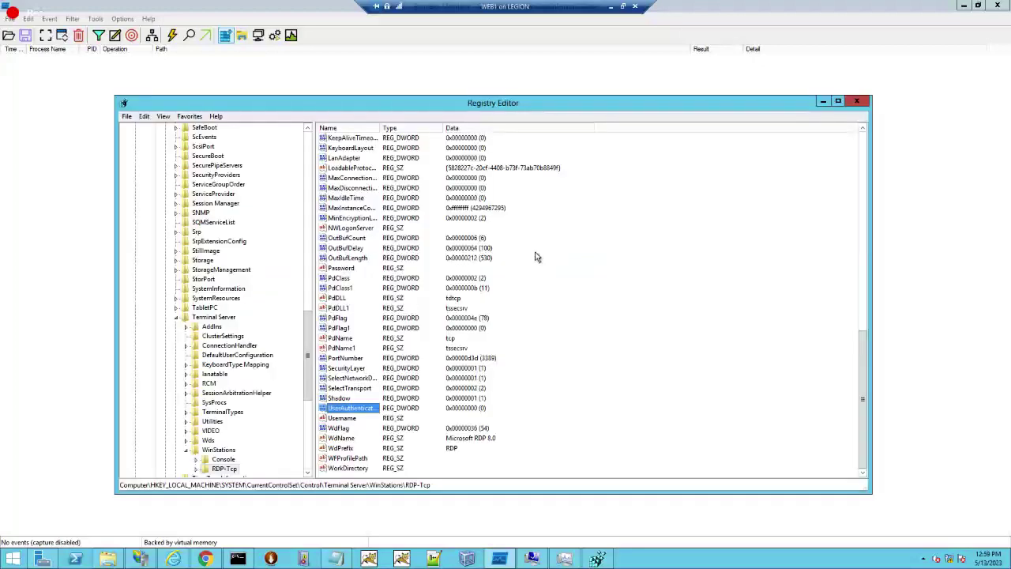
{"action": "double_click", "coordinate": [357, 409]}
{"action": "type", "text": "1"}
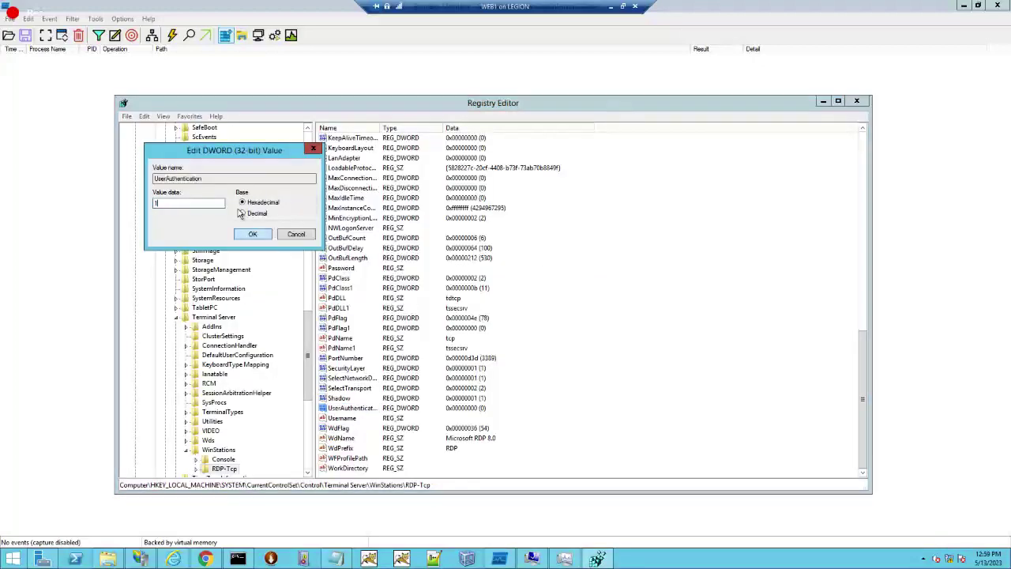
{"action": "left_click", "coordinate": [61, 37]}
{"action": "key", "text": "alt+Tab"}
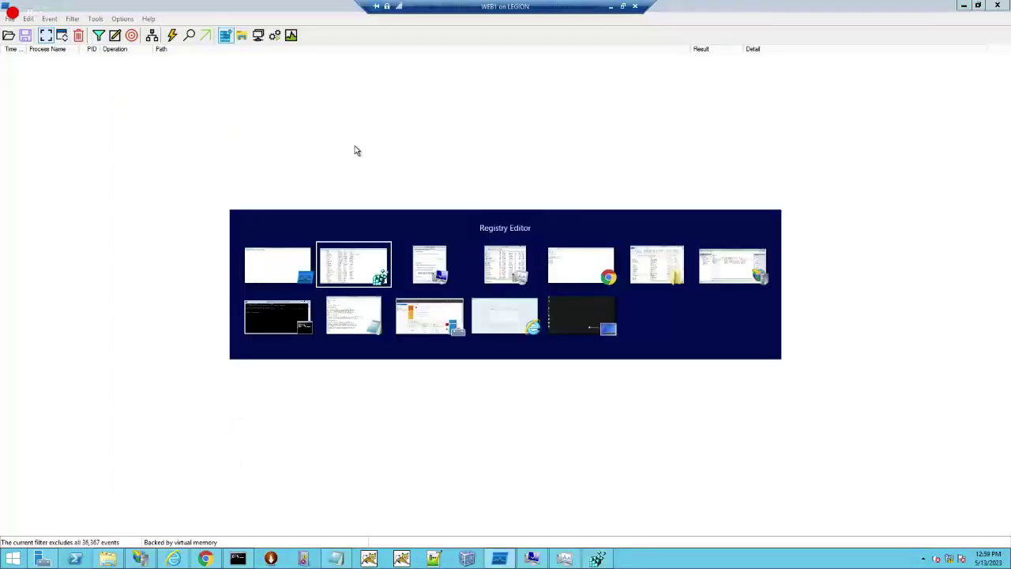
{"action": "left_click", "coordinate": [249, 234]}
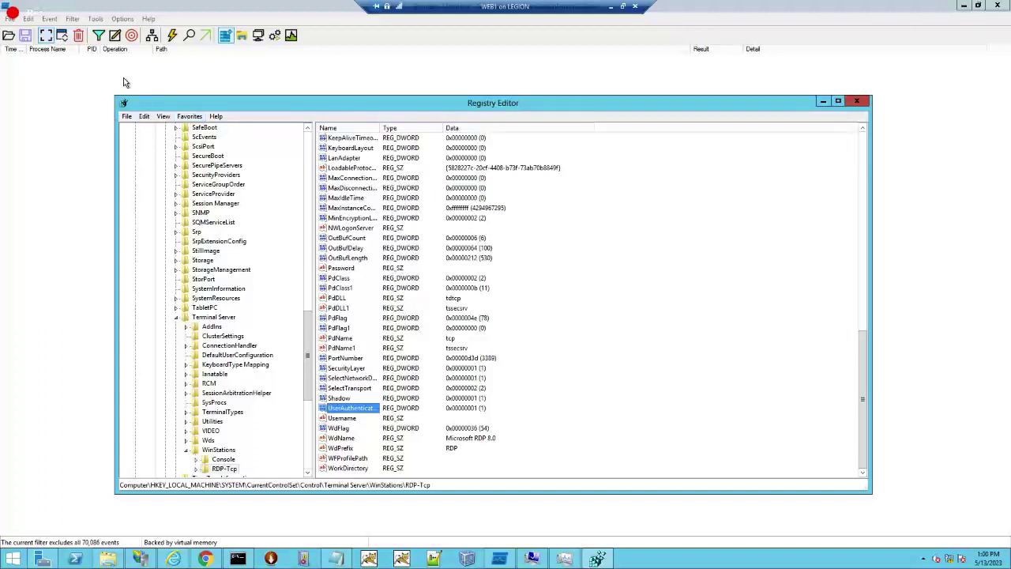
Step: Remove the PID is 3840 rule from Process Monitor's filter
{"action": "left_click", "coordinate": [45, 35]}
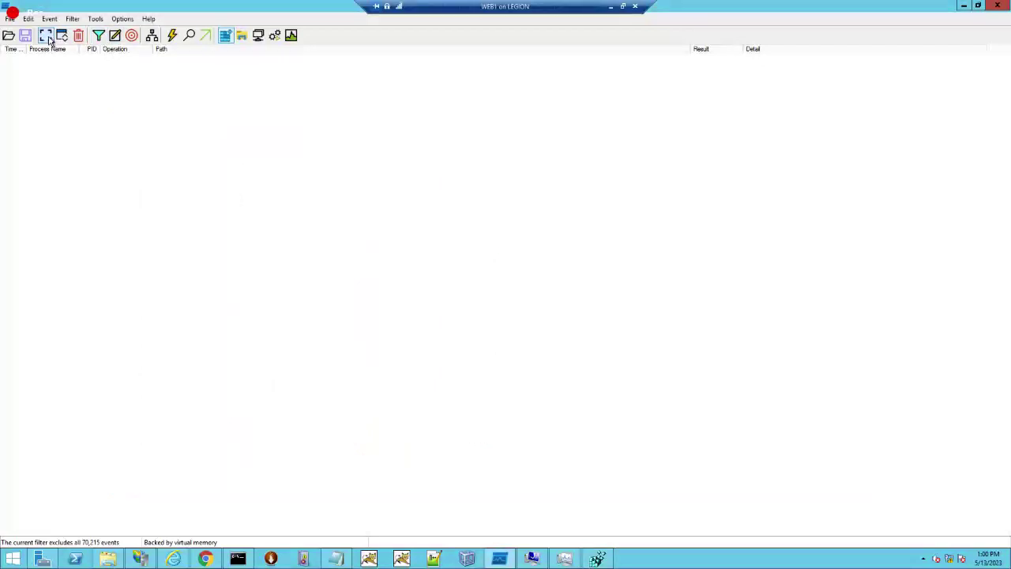
{"action": "left_click", "coordinate": [98, 36]}
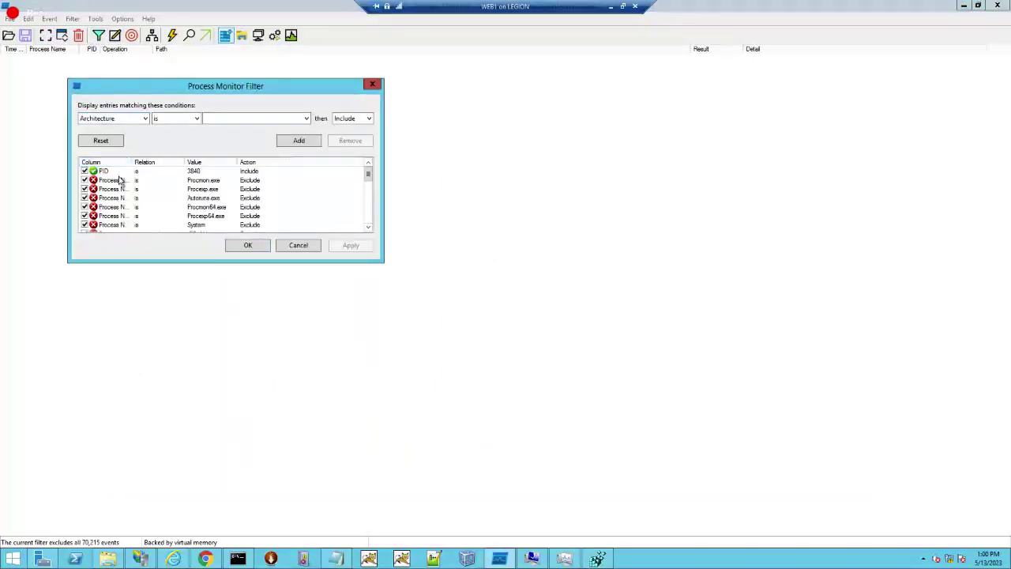
{"action": "left_click", "coordinate": [106, 171]}
{"action": "left_click", "coordinate": [350, 142]}
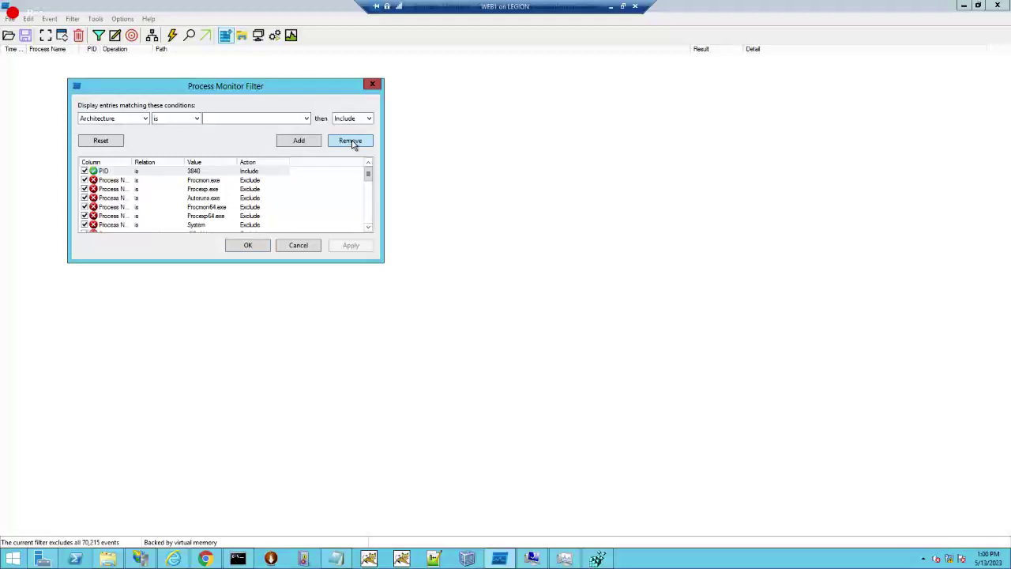
Step: Add and apply an Operation is RegSetValue include filter
{"action": "left_click", "coordinate": [136, 121]}
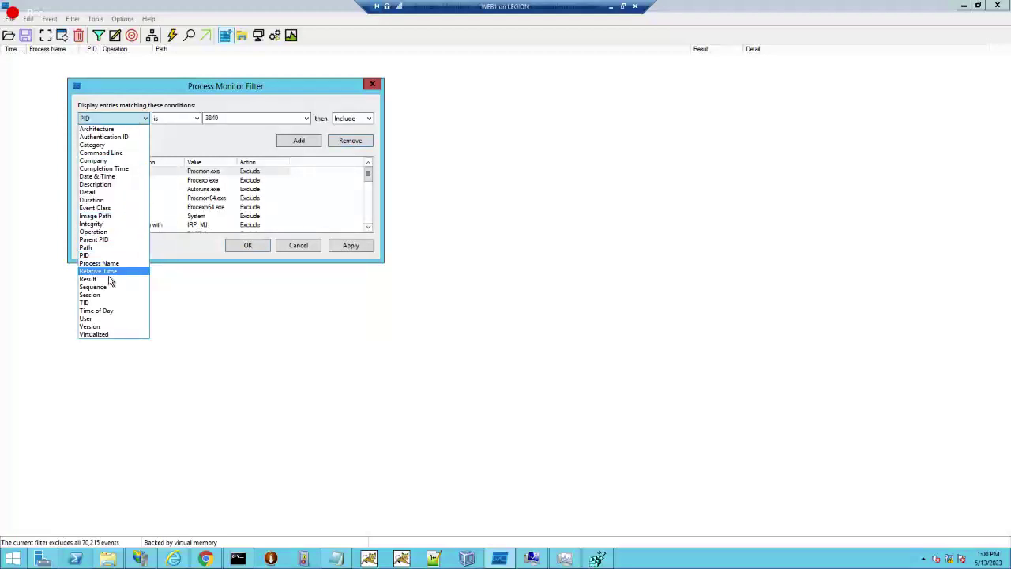
{"action": "left_click", "coordinate": [101, 231]}
{"action": "left_click", "coordinate": [255, 117]}
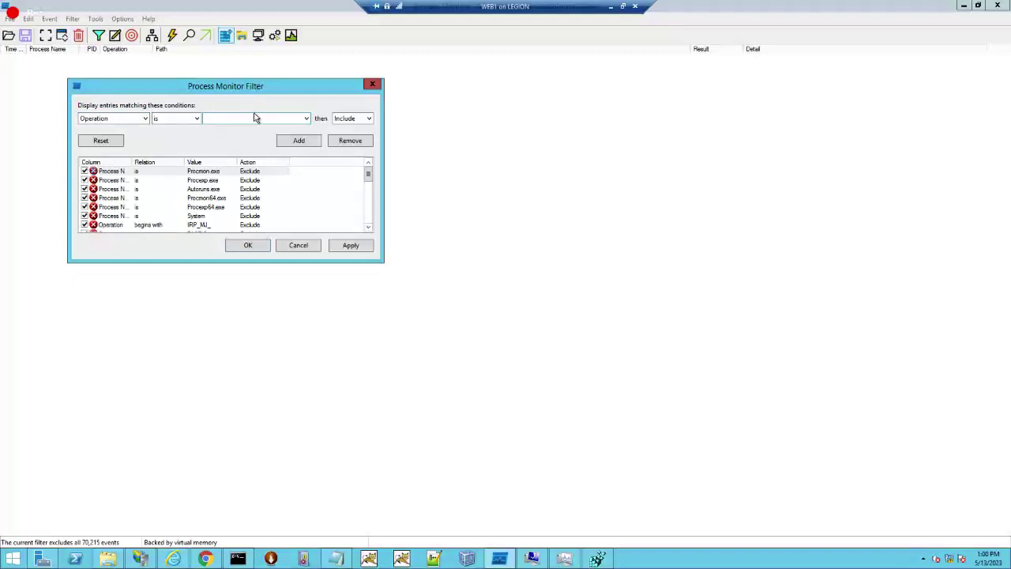
{"action": "left_click", "coordinate": [307, 118]}
{"action": "scroll", "coordinate": [297, 263], "scroll_direction": "down", "scroll_amount": 10}
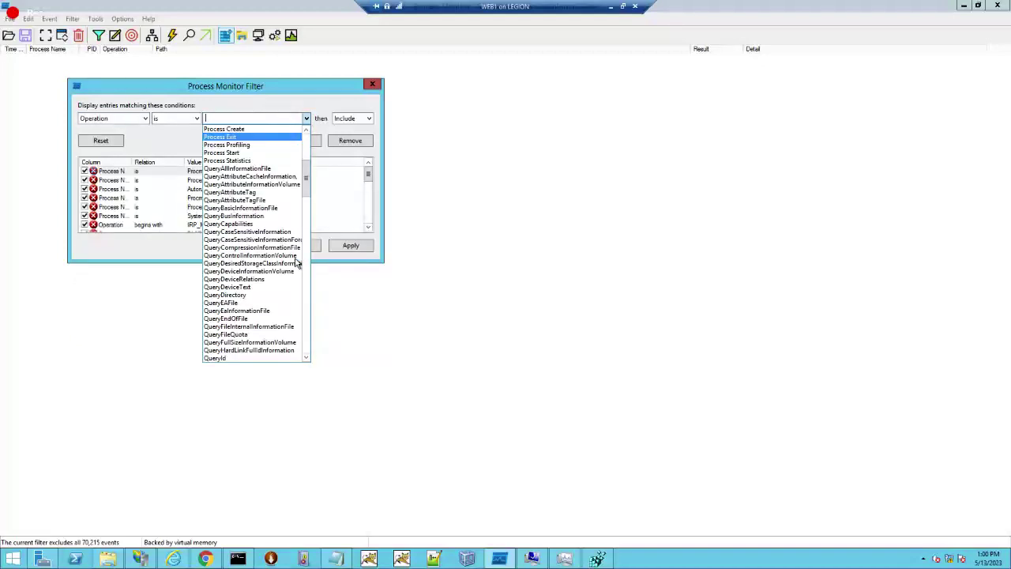
{"action": "scroll", "coordinate": [297, 263], "scroll_direction": "down", "scroll_amount": 10}
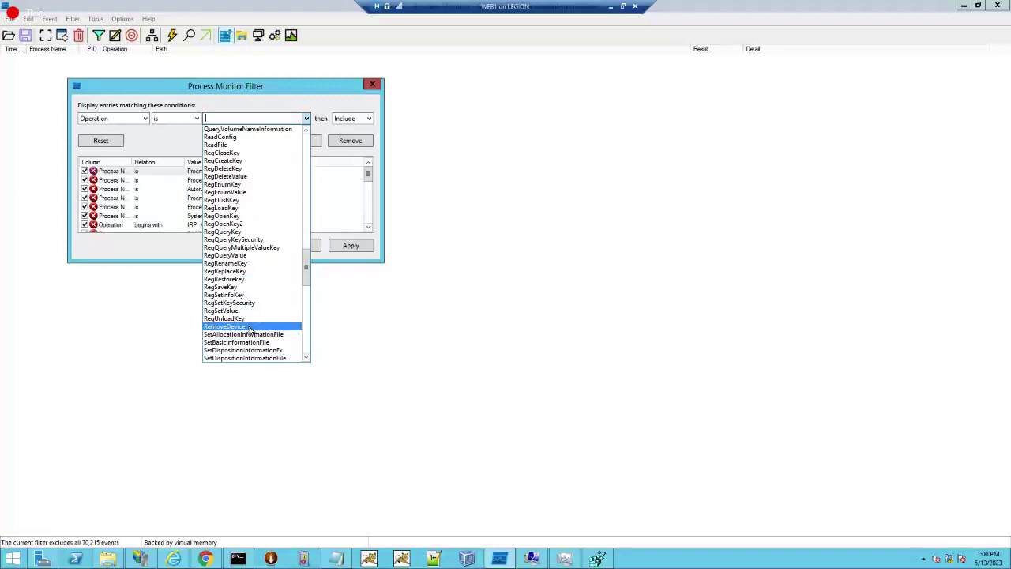
{"action": "scroll", "coordinate": [258, 312], "scroll_direction": "down", "scroll_amount": 2}
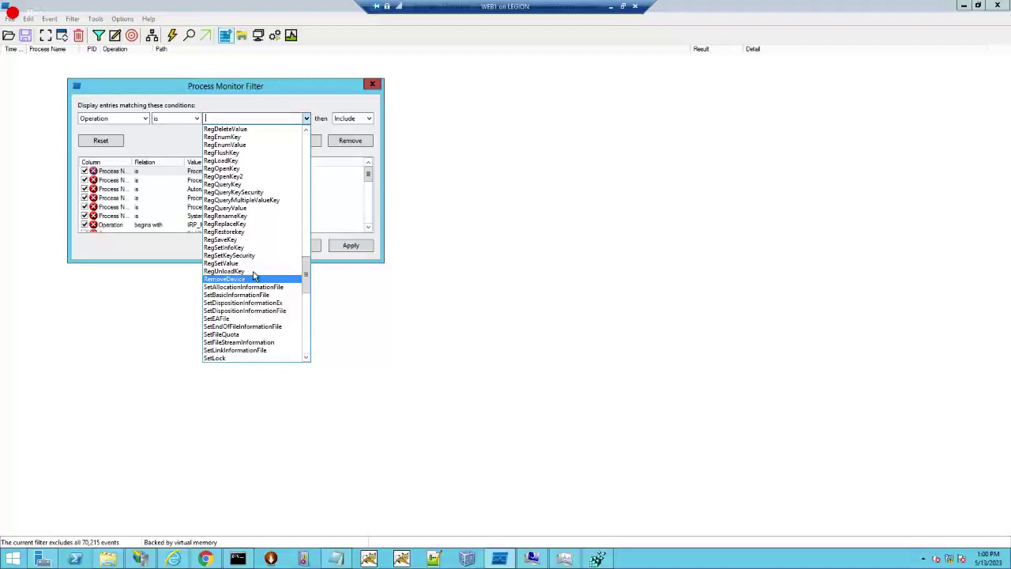
{"action": "left_click", "coordinate": [253, 264]}
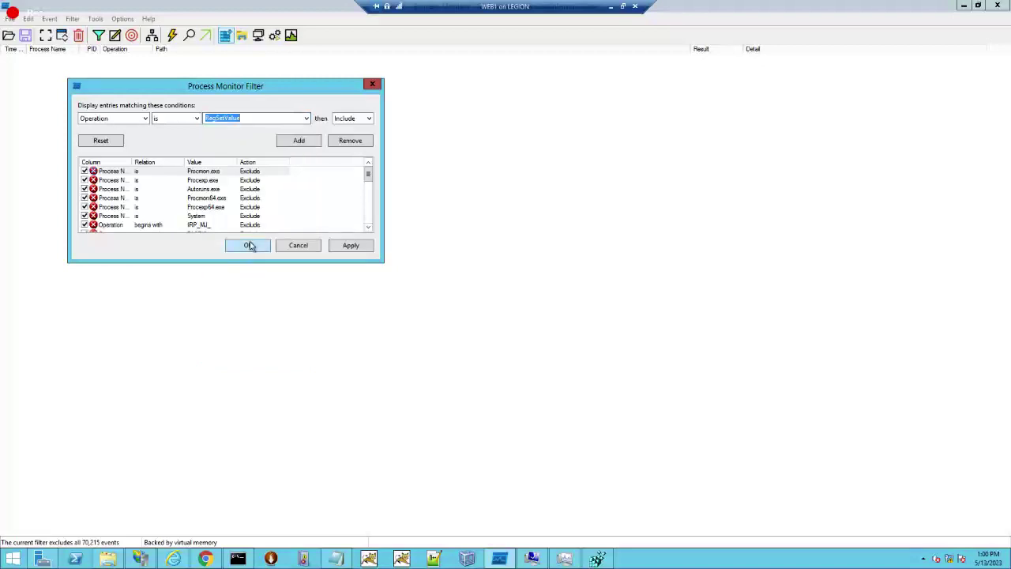
{"action": "left_click", "coordinate": [248, 244]}
{"action": "left_click", "coordinate": [462, 316]}
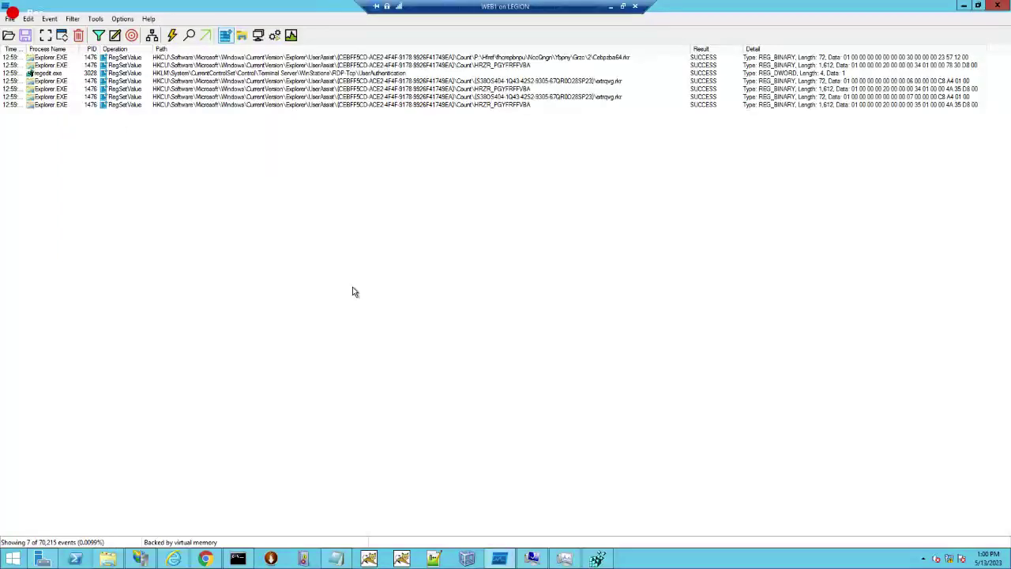
Step: Clear Process Monitor's event list and open UserAuthentication for editing in Registry Editor
{"action": "left_click", "coordinate": [78, 35]}
{"action": "key", "text": "alt+Tab"}
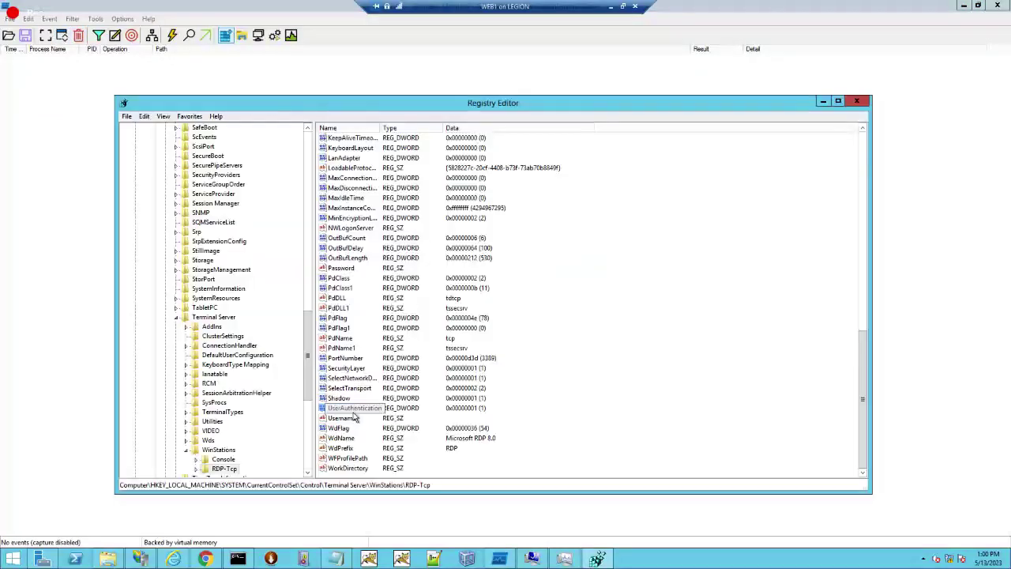
{"action": "double_click", "coordinate": [353, 409]}
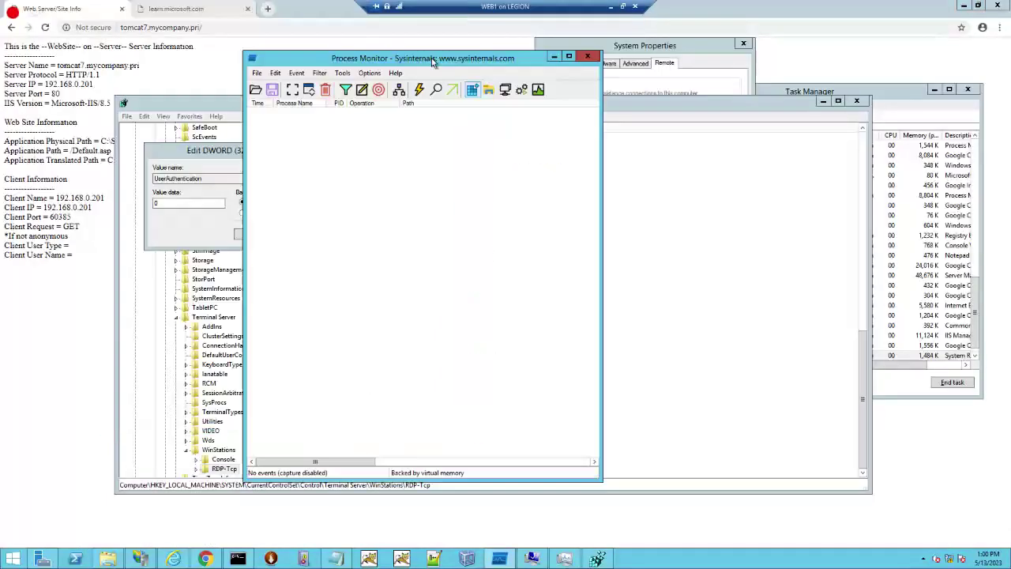
Step: Start capturing, save UserAuthentication as 0, and return to Process Monitor
{"action": "left_click_drag", "start_coordinate": [733, 54], "coordinate": [662, 53]}
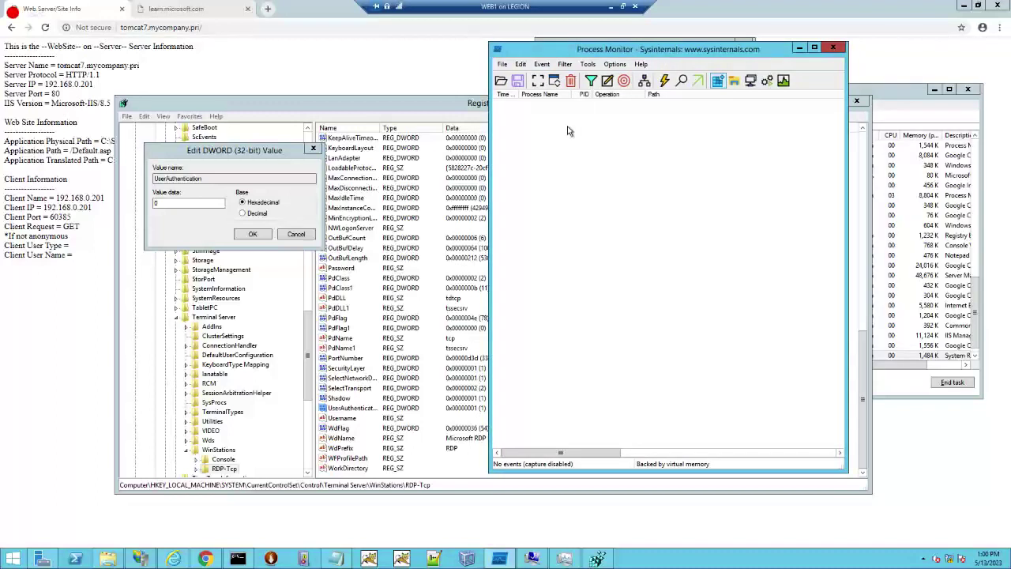
{"action": "left_click", "coordinate": [538, 80]}
{"action": "left_click", "coordinate": [244, 235]}
{"action": "left_click", "coordinate": [248, 234]}
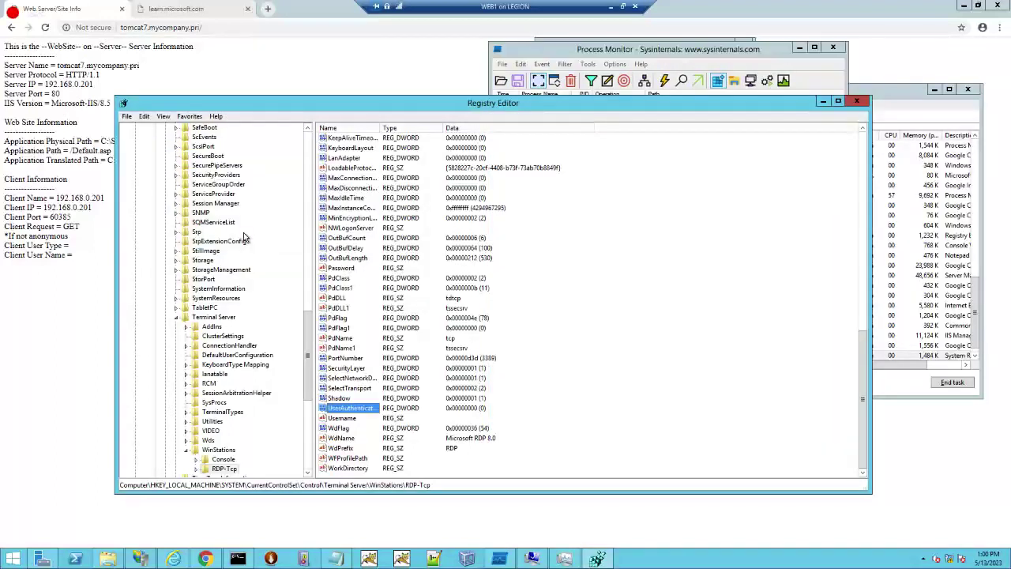
{"action": "left_click", "coordinate": [538, 80]}
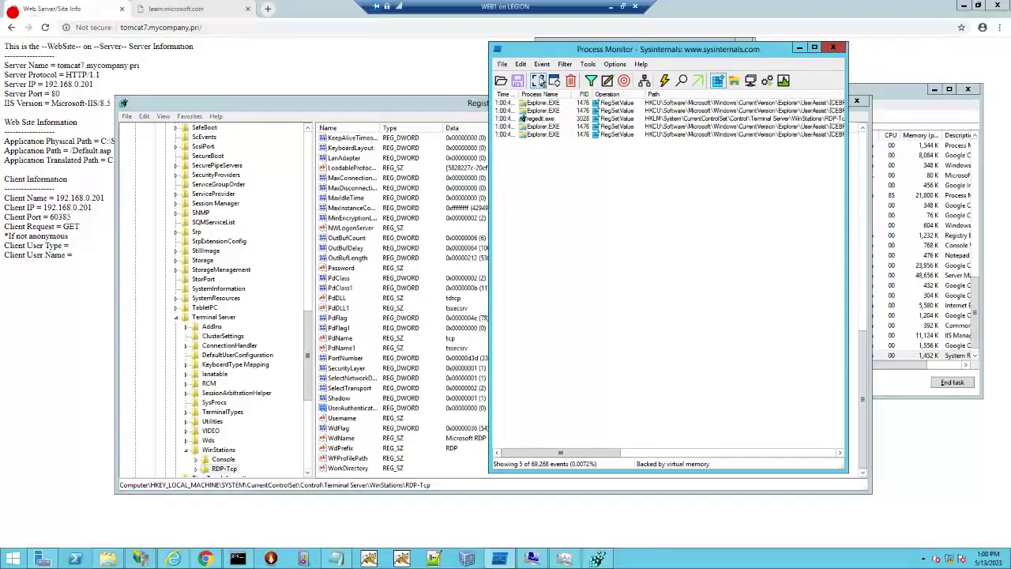
Step: Maximize Process Monitor, select regedit's write event, then set UserAuthentication to 1
{"action": "double_click", "coordinate": [729, 53]}
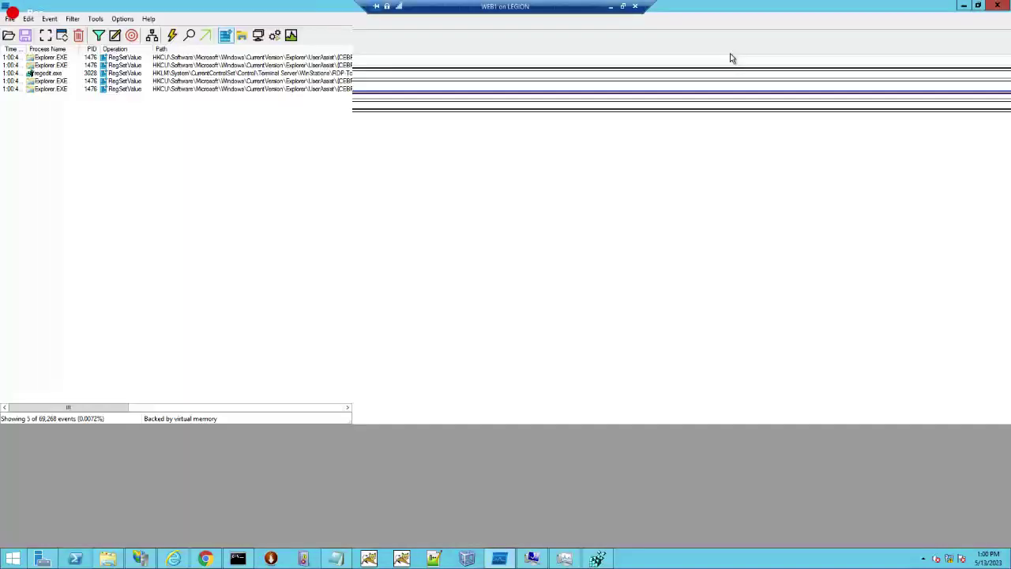
{"action": "left_click", "coordinate": [714, 74]}
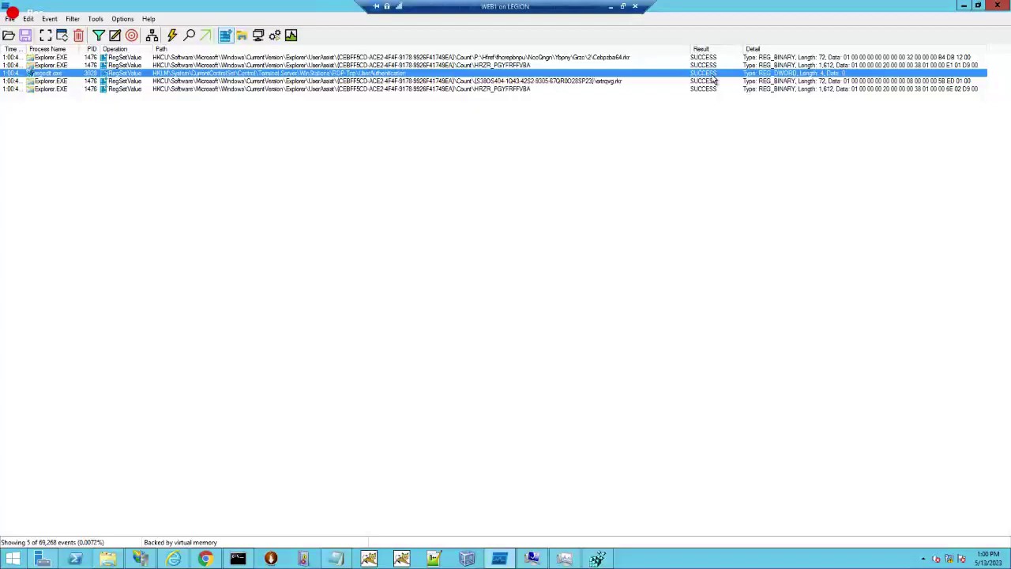
{"action": "key", "text": "ctrl+j"}
{"action": "key", "text": "alt+Tab"}
{"action": "key", "text": "alt+Tab"}
{"action": "key", "text": "alt+Tab"}
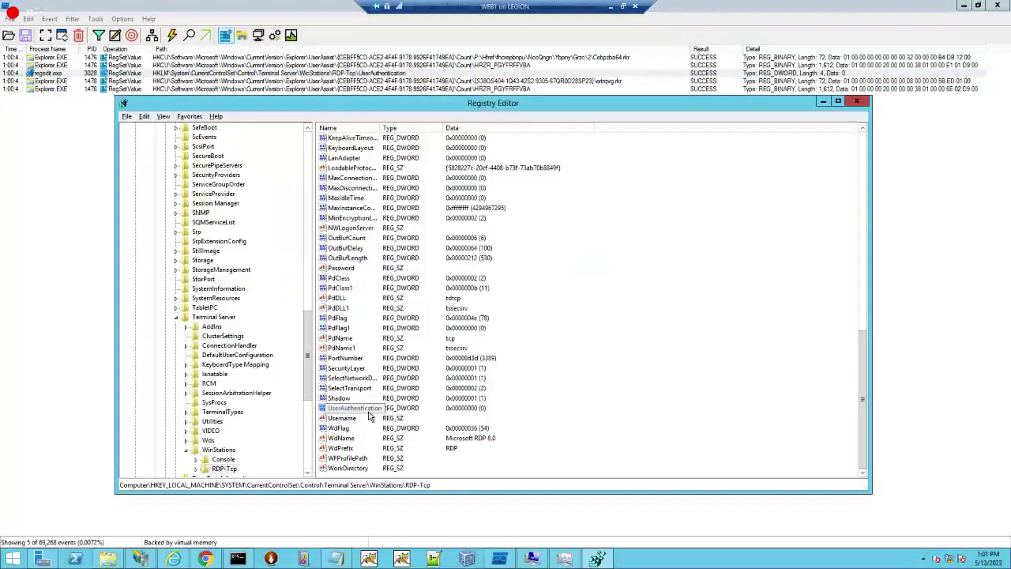
Step: Set UserAuthentication back to 0 and return to Process Monitor
{"action": "key", "text": "alt+Tab"}
{"action": "double_click", "coordinate": [351, 408]}
{"action": "type", "text": "1"}
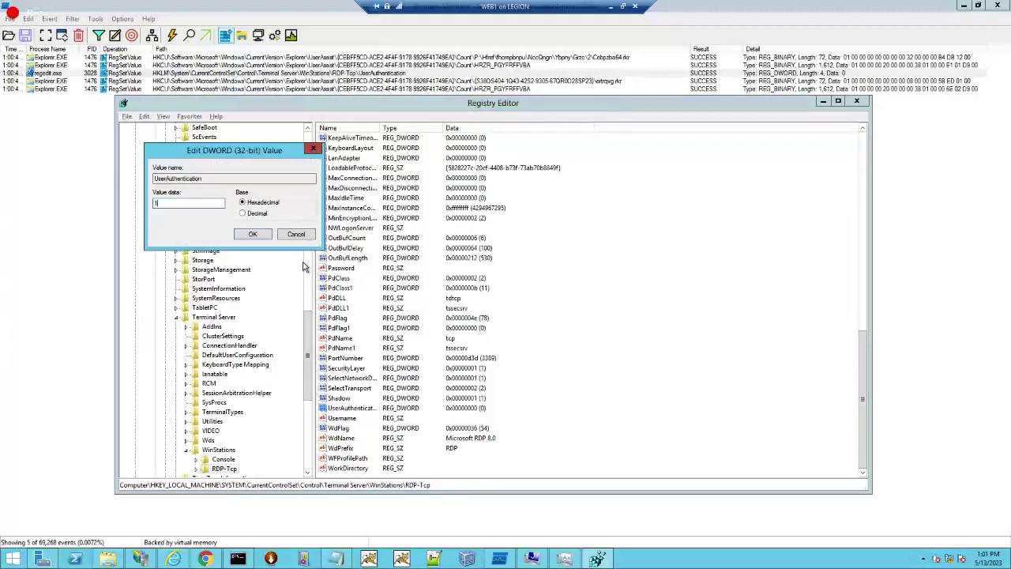
{"action": "left_click", "coordinate": [252, 233]}
{"action": "key", "text": "alt+Tab"}
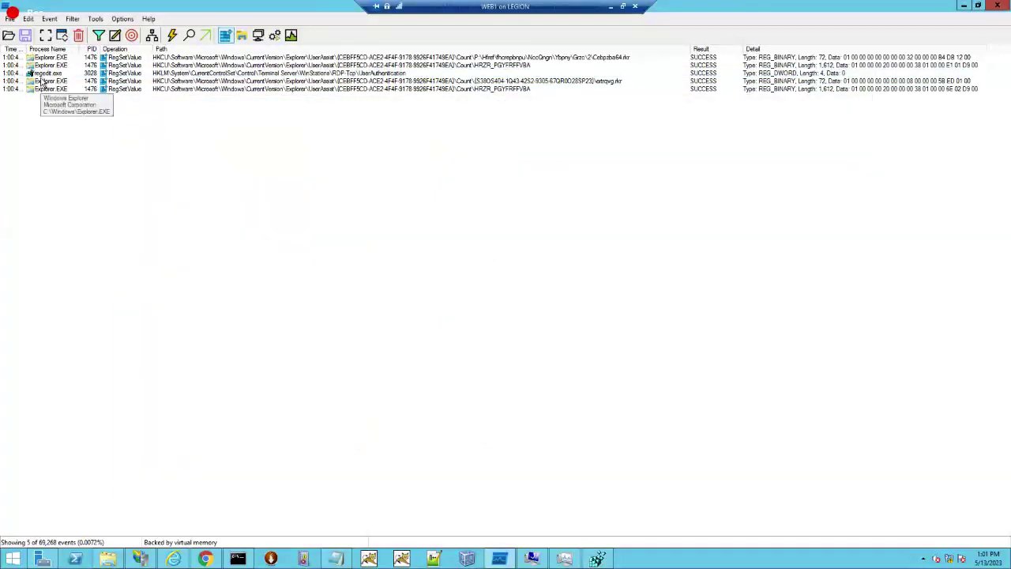
{"action": "key", "text": "alt+Tab"}
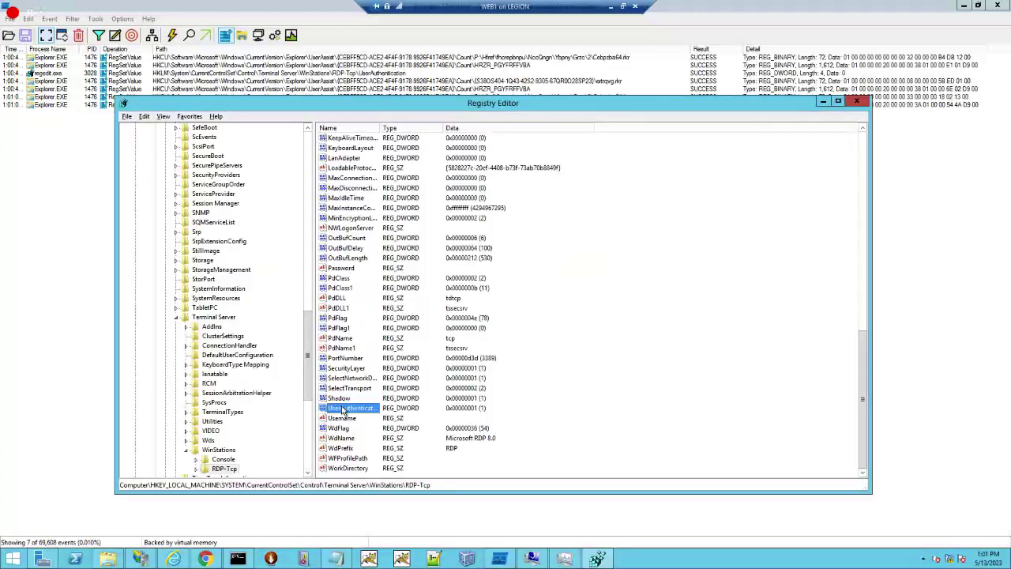
{"action": "double_click", "coordinate": [343, 407]}
{"action": "type", "text": "0"}
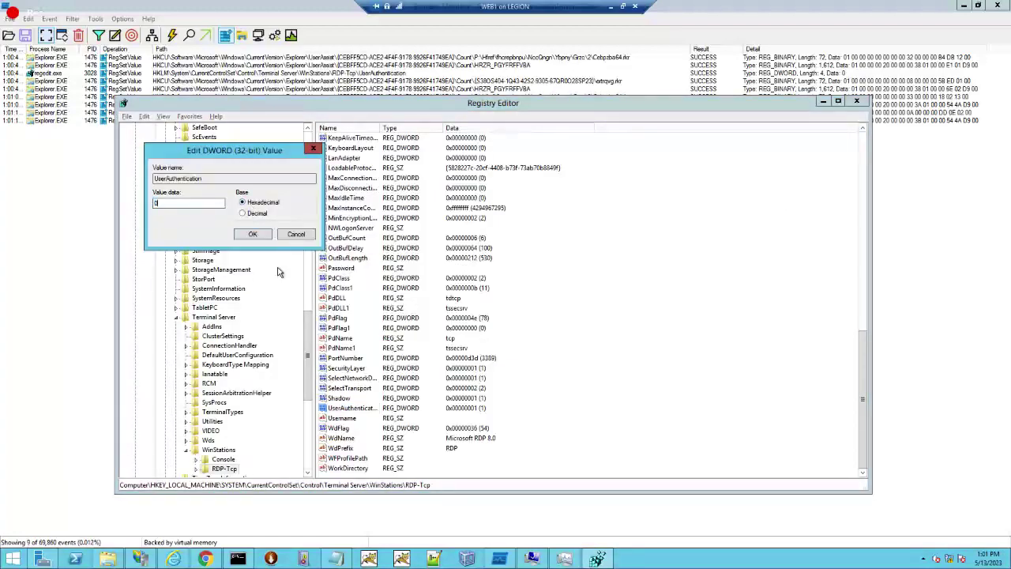
{"action": "left_click", "coordinate": [252, 235]}
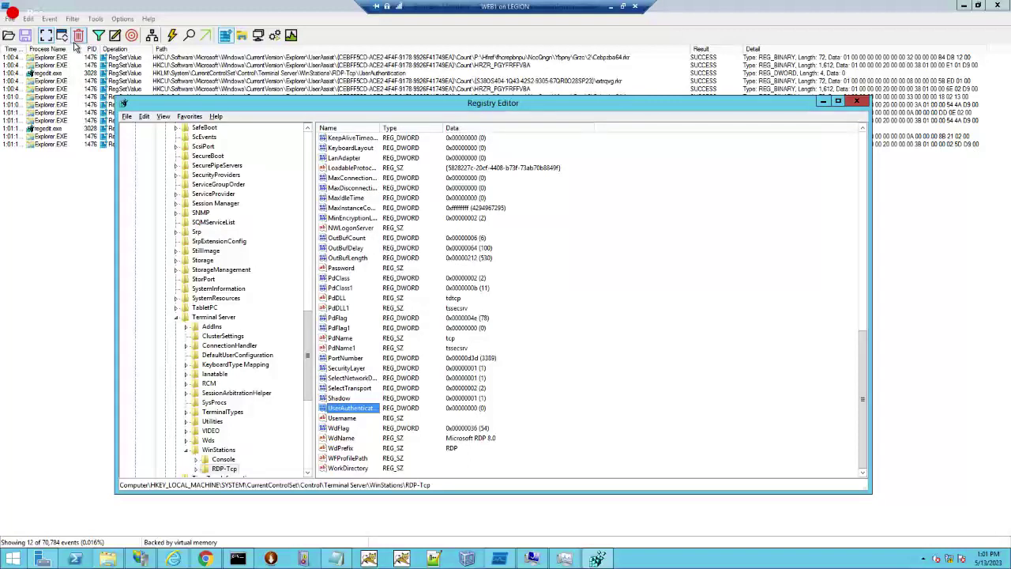
{"action": "left_click", "coordinate": [46, 38]}
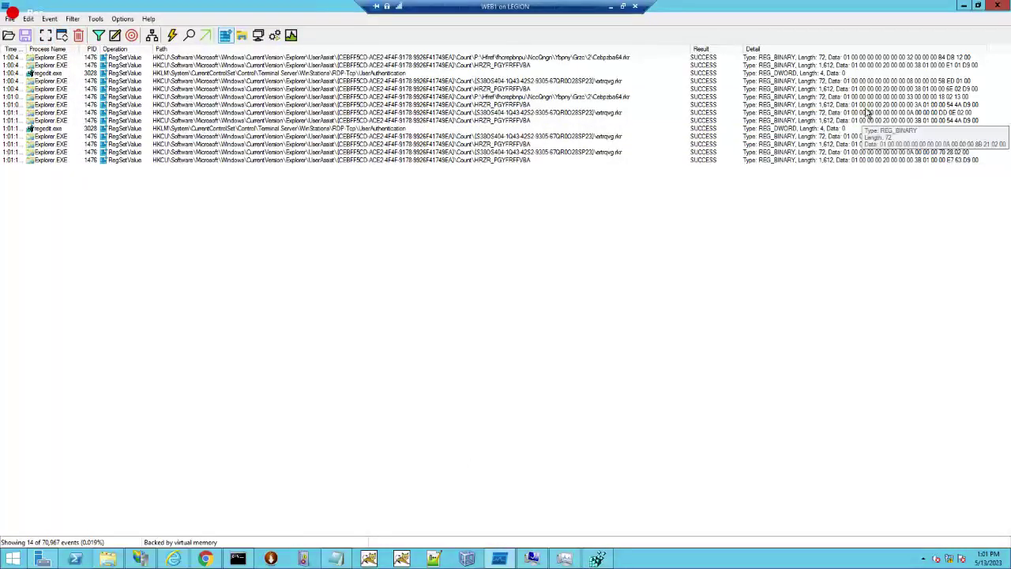
Step: Select regedit's newest UserAuthentication RegSetValue event, then close Registry Editor
{"action": "left_click", "coordinate": [844, 121]}
{"action": "left_click", "coordinate": [844, 130]}
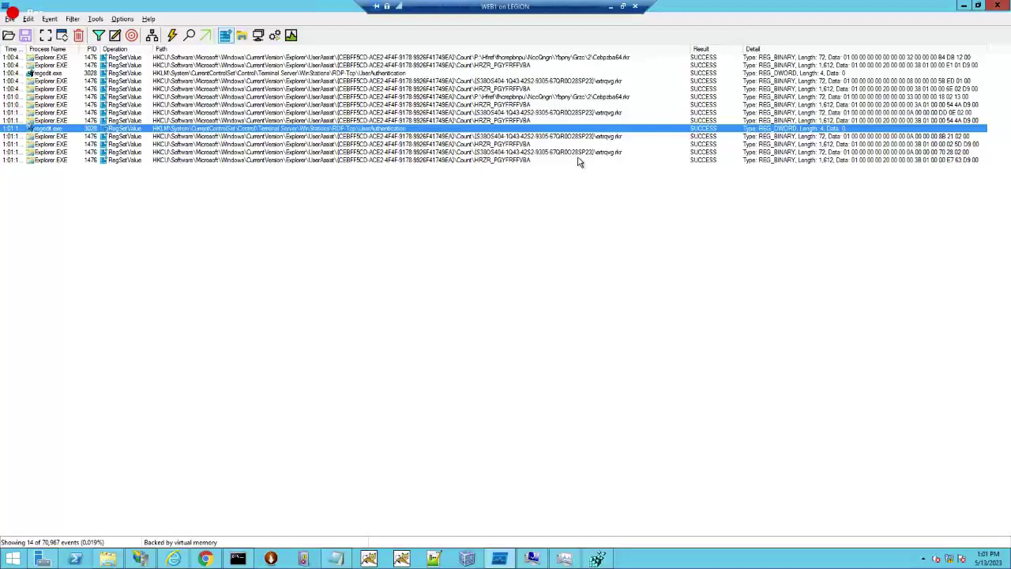
{"action": "key", "text": "alt+Tab"}
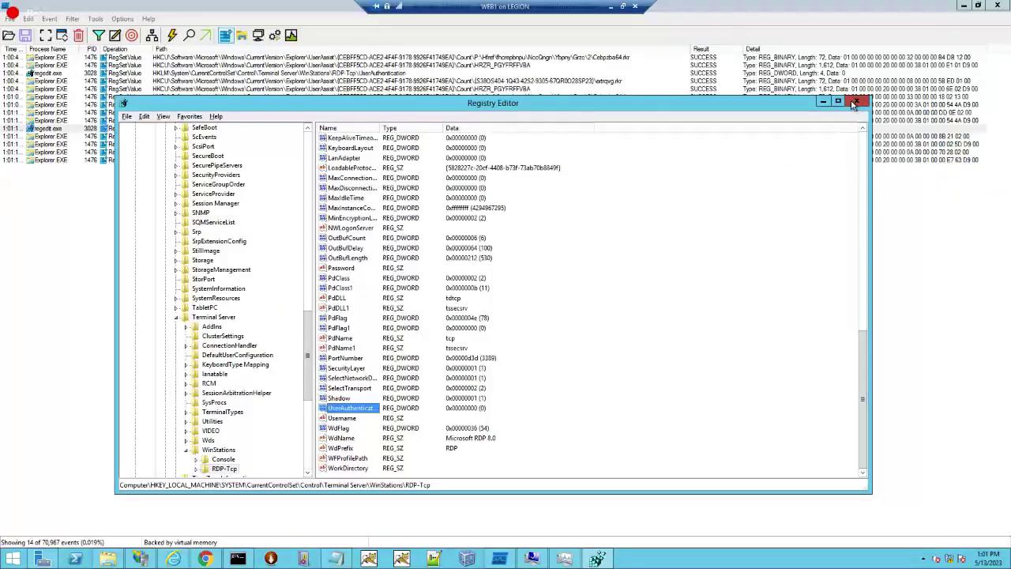
{"action": "left_click", "coordinate": [856, 102]}
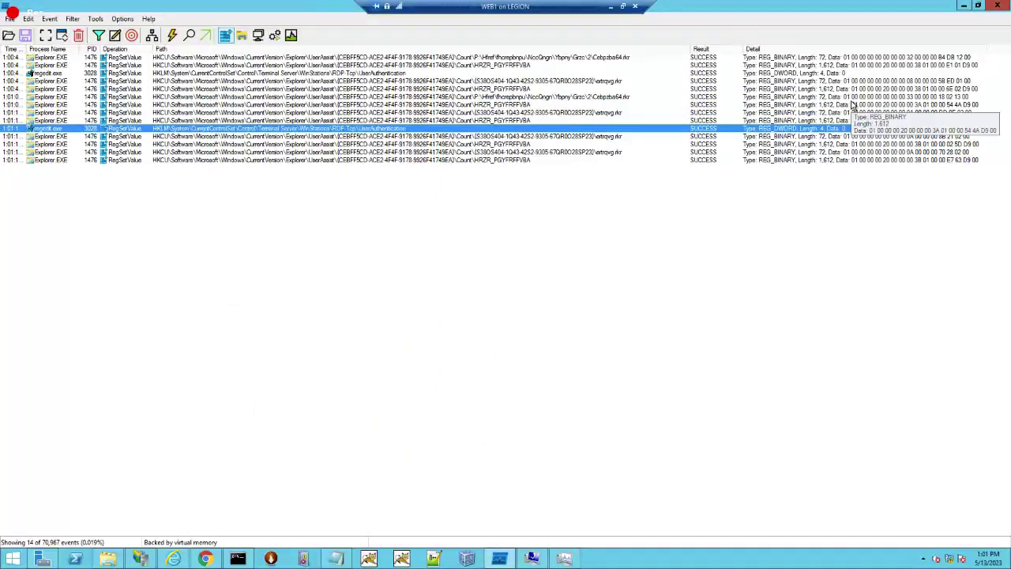
Step: Close System Properties with OK and open the regedit write event's details
{"action": "key", "text": "alt+Tab"}
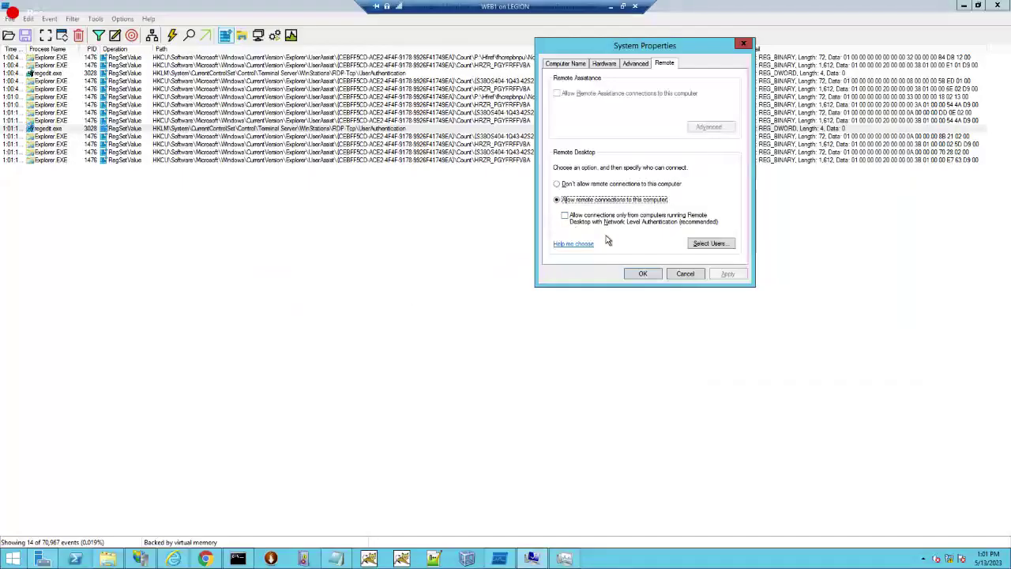
{"action": "left_click", "coordinate": [631, 274]}
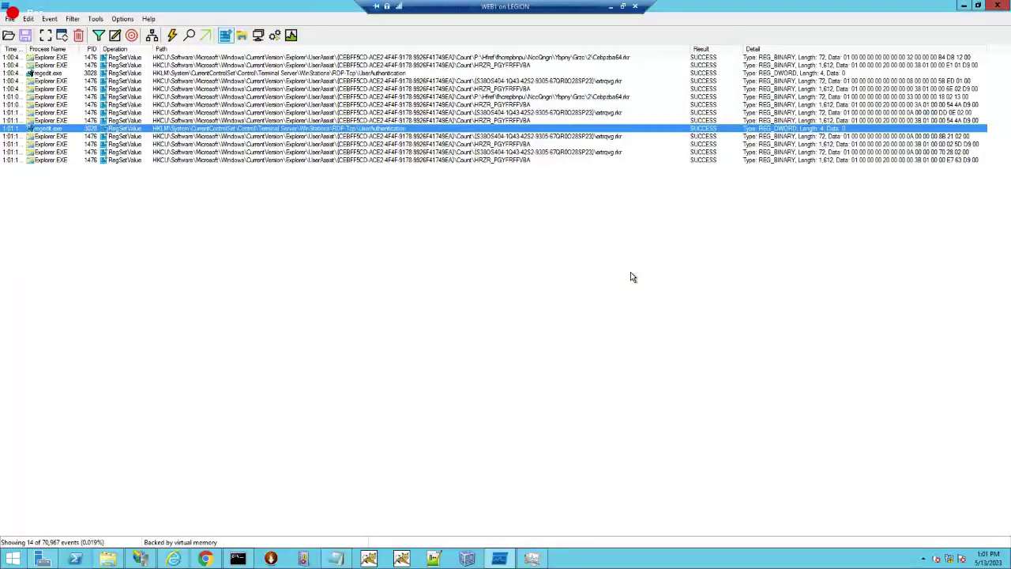
{"action": "double_click", "coordinate": [639, 129]}
Step: Reopen remote settings via Start search 'remote' and cancel, then open and close Task Manager
{"action": "key", "text": "super"}
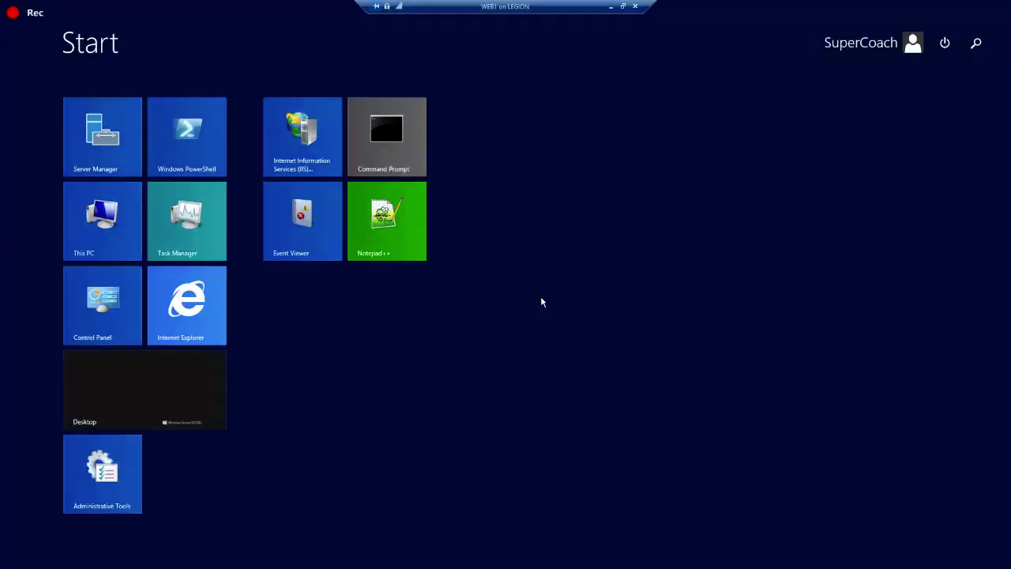
{"action": "type", "text": "remote Desktop Connection"}
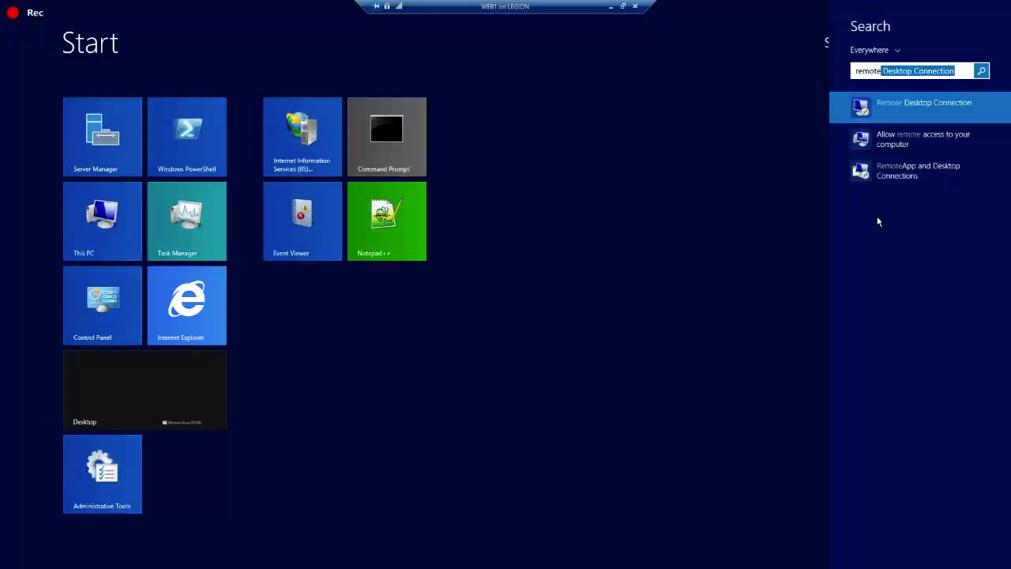
{"action": "left_click", "coordinate": [901, 154]}
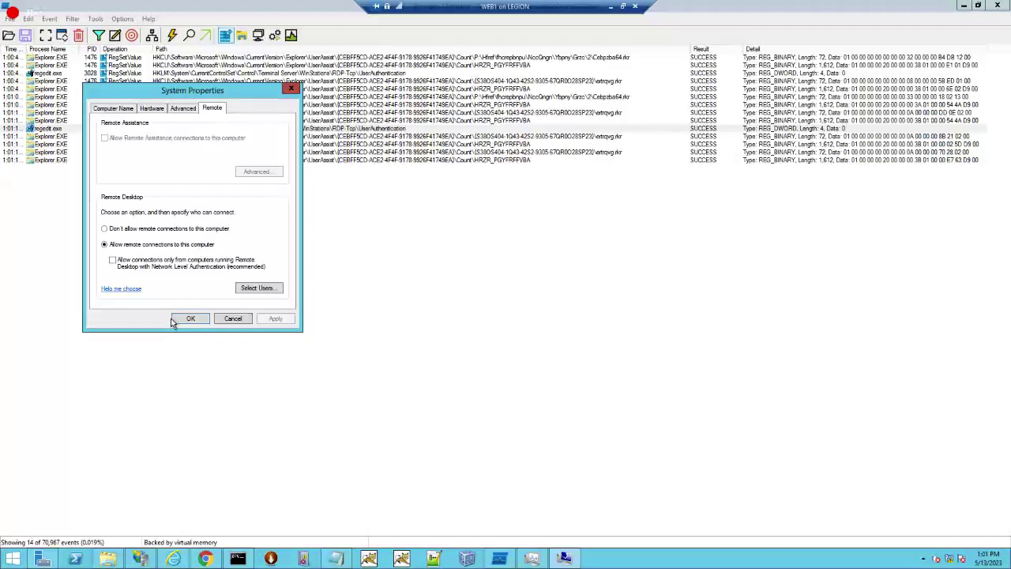
{"action": "left_click", "coordinate": [233, 318]}
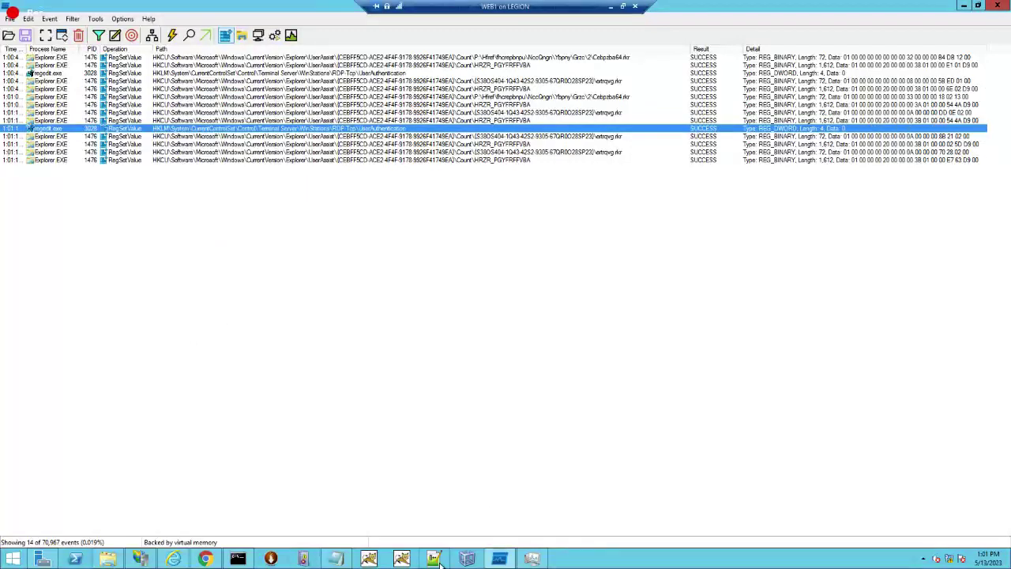
{"action": "left_click", "coordinate": [541, 560]}
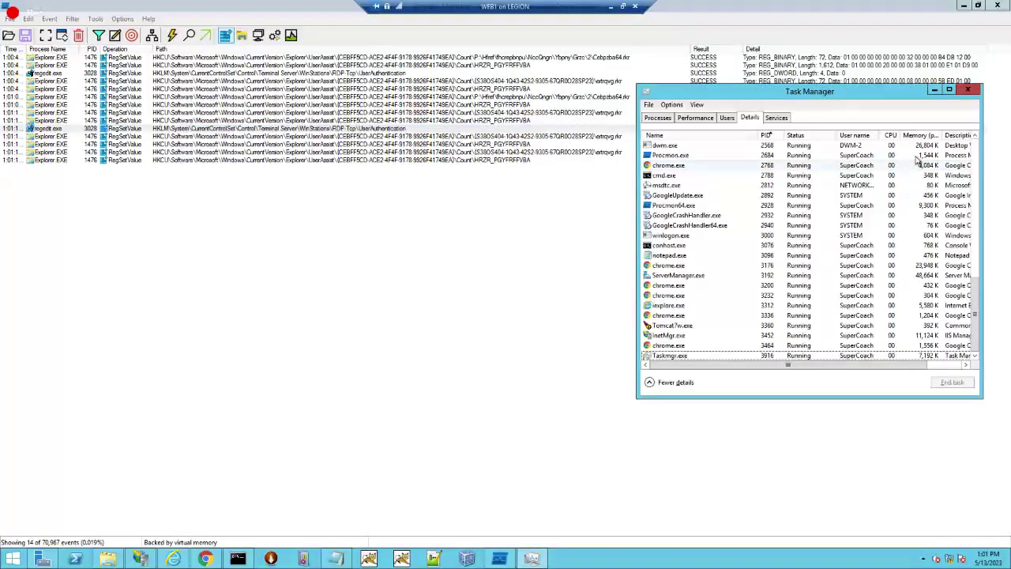
{"action": "left_click", "coordinate": [968, 90]}
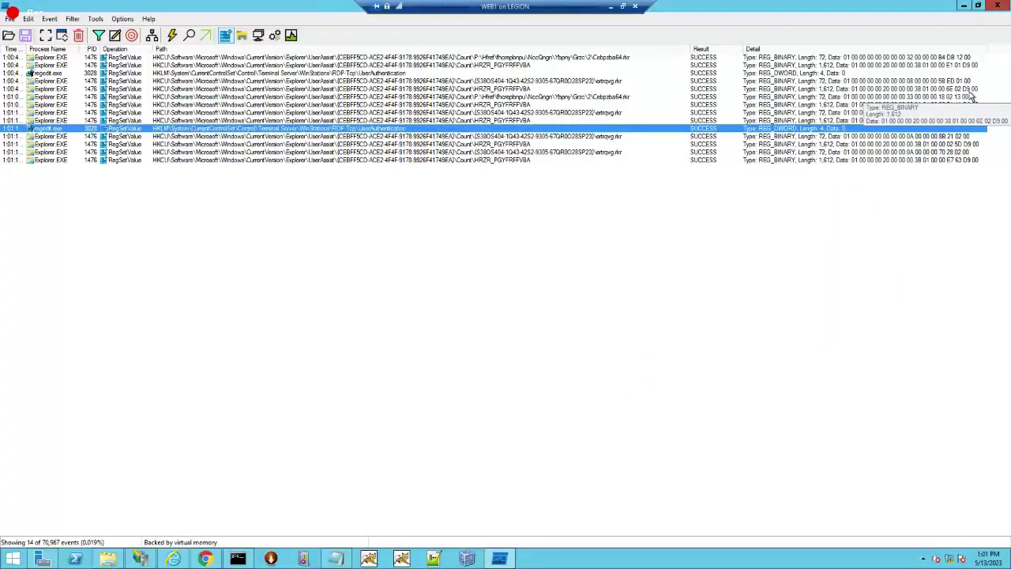